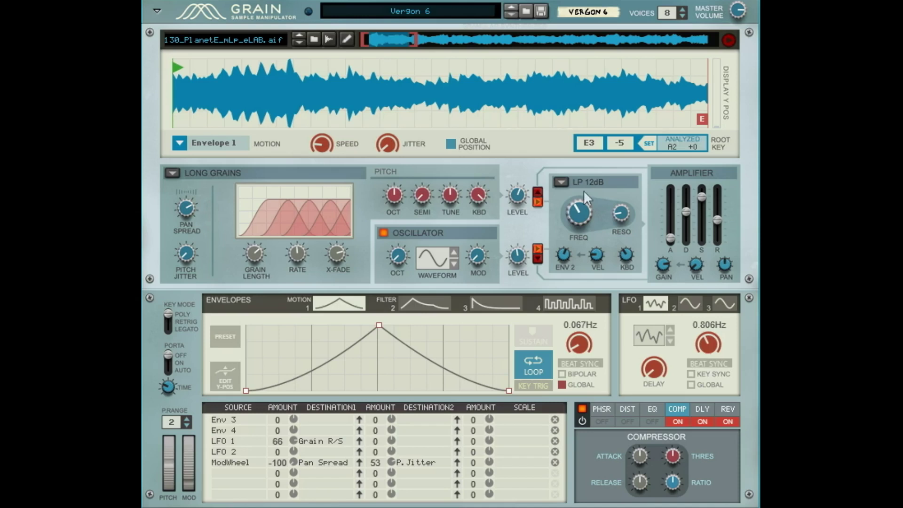
{"action": "left_click", "coordinate": [560, 183]}
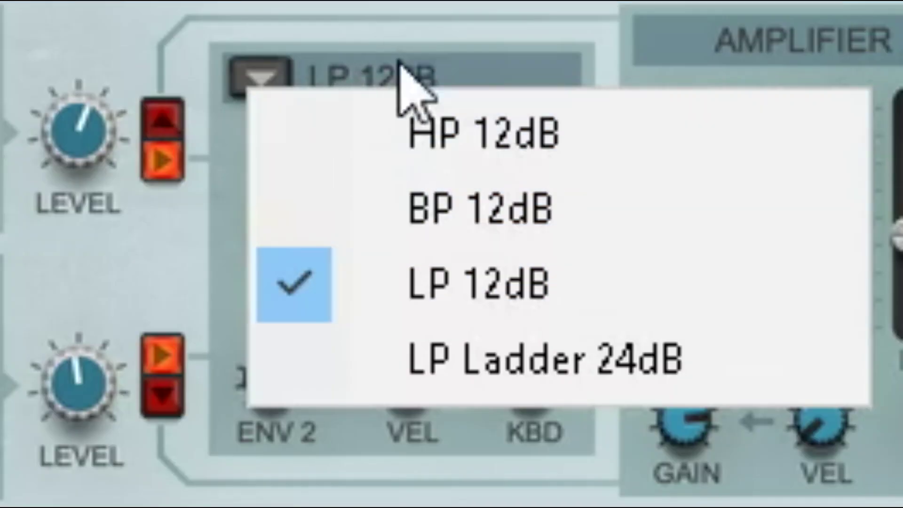
{"action": "left_click", "coordinate": [388, 20]}
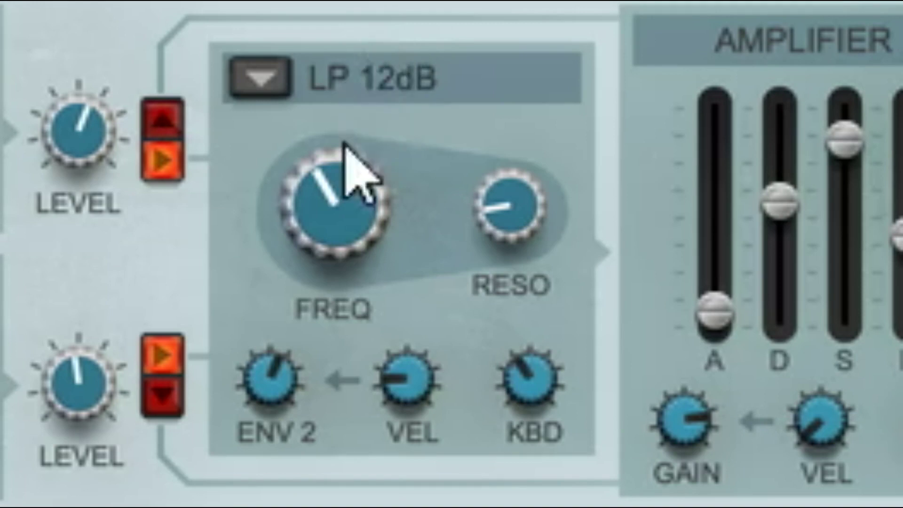
{"action": "left_click", "coordinate": [275, 94]}
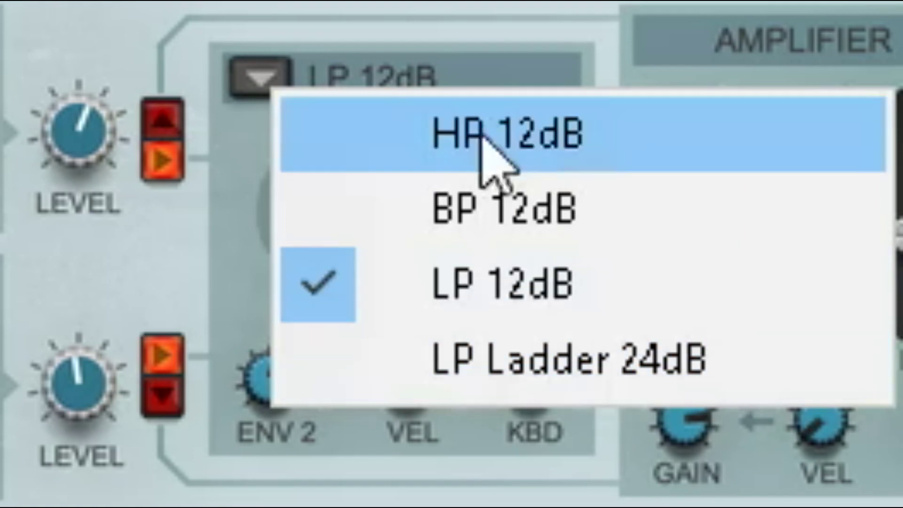
{"action": "left_click", "coordinate": [515, 3]}
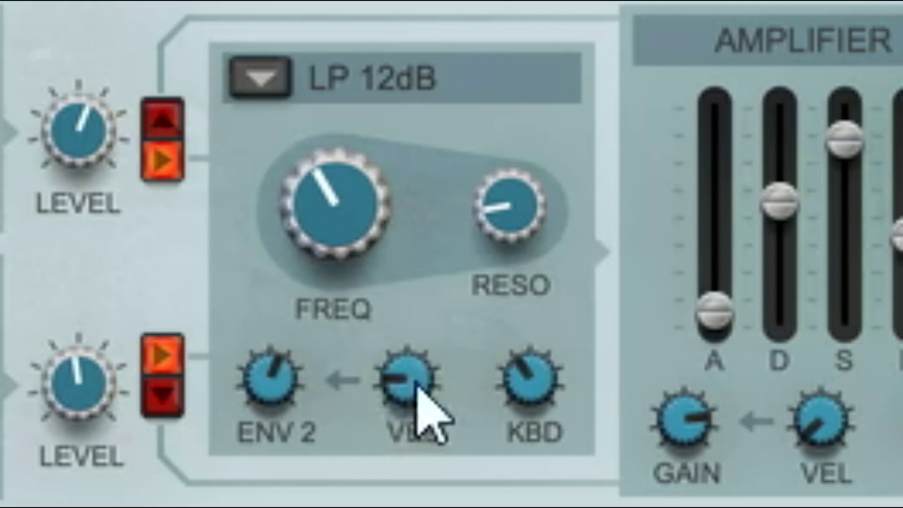
- Lower the filter's keyboard tracking and raise the filter frequency to its maximum
{"action": "left_click_drag", "start_coordinate": [530, 352], "coordinate": [562, 245]}
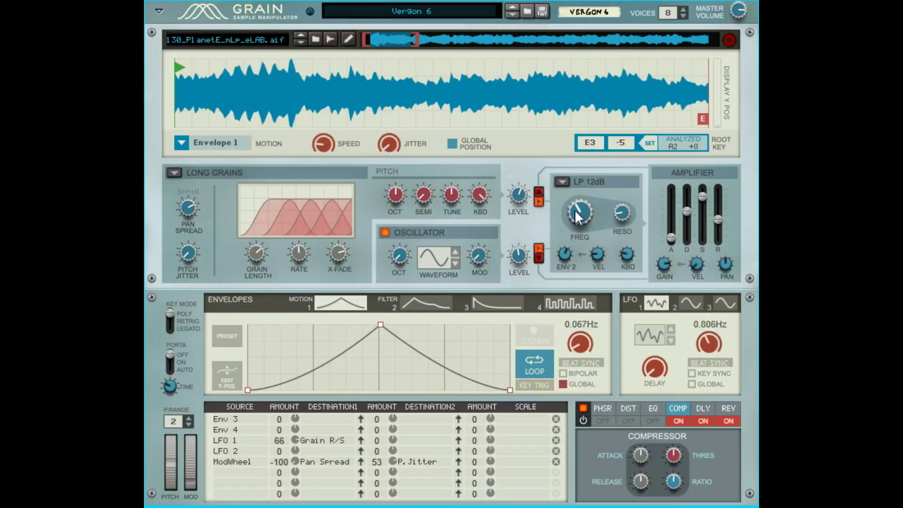
{"action": "left_click_drag", "start_coordinate": [580, 205], "coordinate": [573, 171]}
- Try the other filter types, including BP 12dB, and return the filter to LP 12dB
{"action": "left_click", "coordinate": [565, 185]}
{"action": "left_click", "coordinate": [568, 191]}
{"action": "left_click", "coordinate": [563, 183]}
{"action": "left_click", "coordinate": [573, 209]}
{"action": "left_click", "coordinate": [572, 185]}
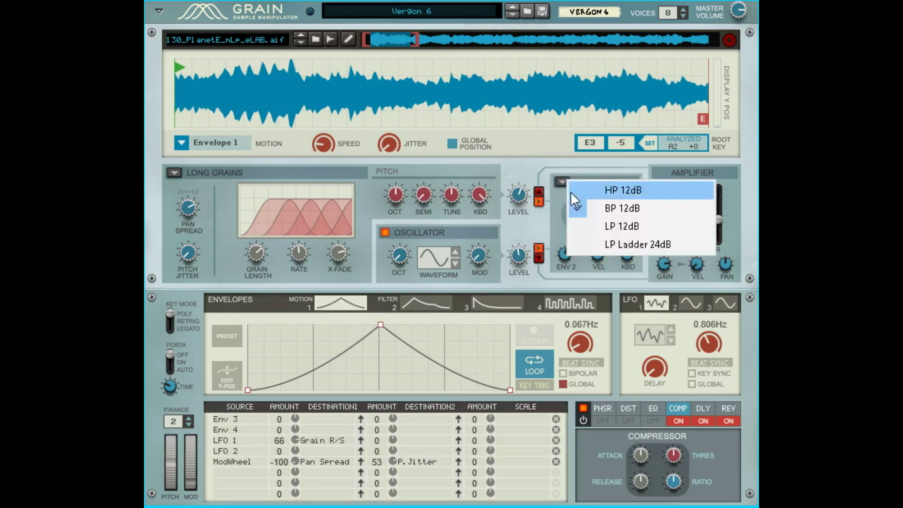
{"action": "left_click", "coordinate": [589, 227]}
{"action": "left_click", "coordinate": [568, 182]}
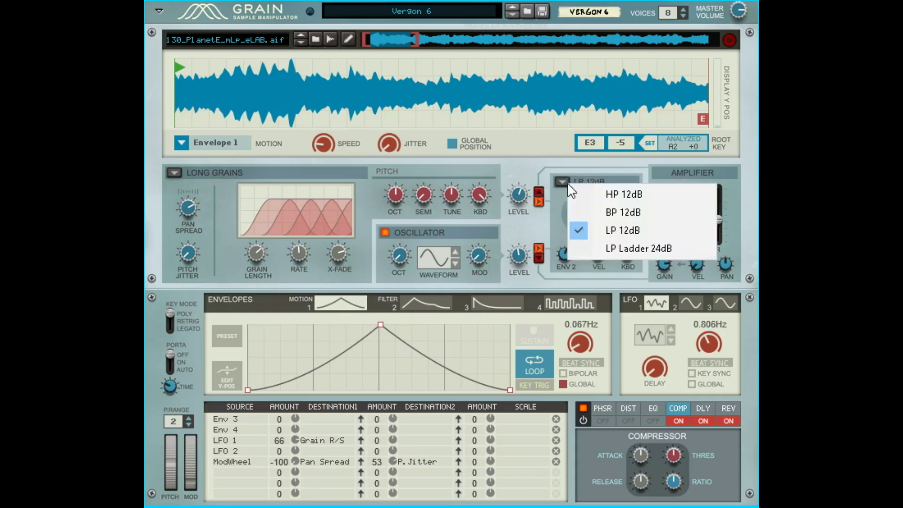
{"action": "left_click", "coordinate": [610, 248]}
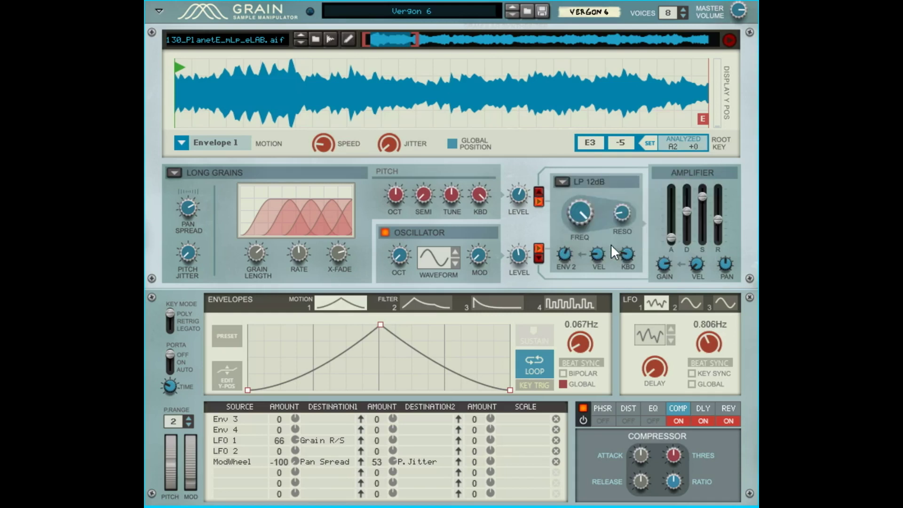
- Change the filter type to HP 12dB
{"action": "left_click", "coordinate": [569, 182]}
{"action": "key", "text": "Escape"}
{"action": "left_click", "coordinate": [561, 182]}
{"action": "left_click", "coordinate": [576, 212]}
{"action": "left_click", "coordinate": [571, 185]}
{"action": "left_click", "coordinate": [585, 194]}
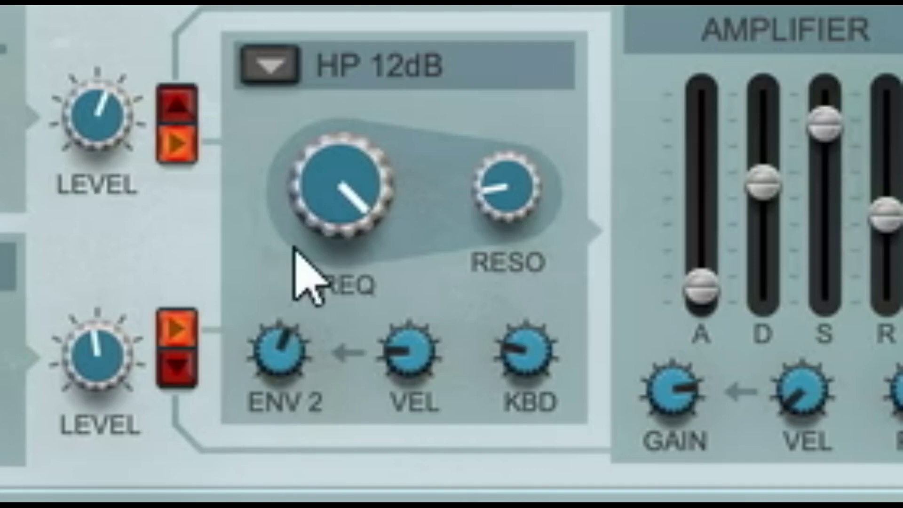
- Toggle the sample's filter routing on and off, ending with the sample bypassing the filter
{"action": "left_click", "coordinate": [179, 122]}
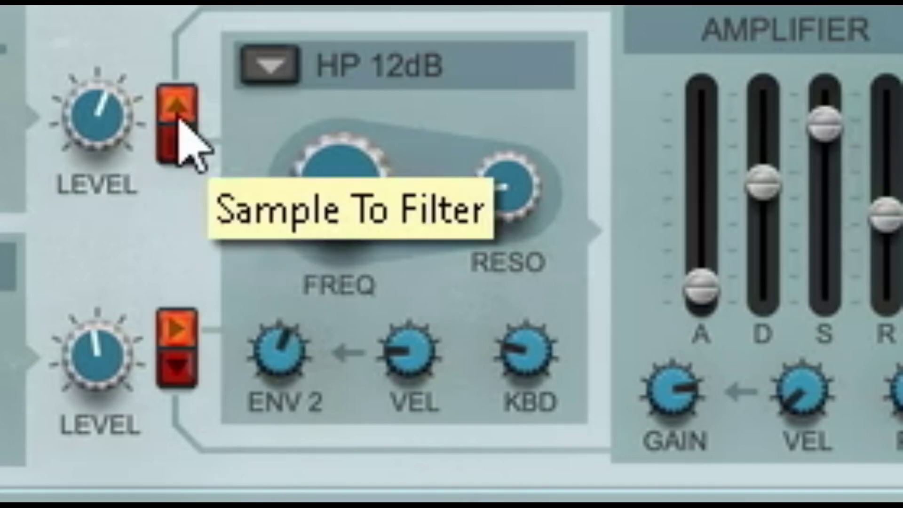
{"action": "left_click", "coordinate": [183, 141]}
{"action": "left_click", "coordinate": [188, 121]}
{"action": "left_click", "coordinate": [185, 141]}
{"action": "left_click", "coordinate": [182, 141]}
- Toggle the oscillator's filter routing on and off, ending with the oscillator bypassing the filter
{"action": "left_click", "coordinate": [180, 367]}
{"action": "left_click", "coordinate": [178, 329]}
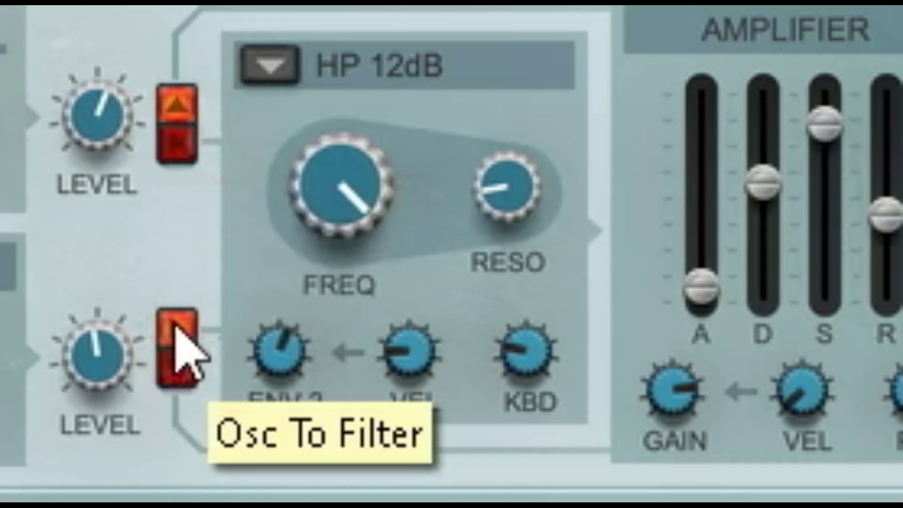
{"action": "left_click", "coordinate": [181, 376]}
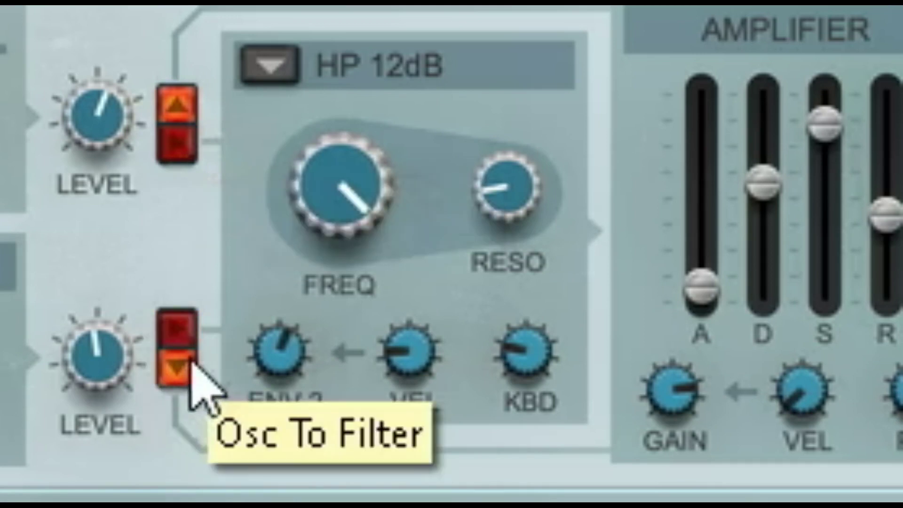
{"action": "left_click", "coordinate": [181, 327]}
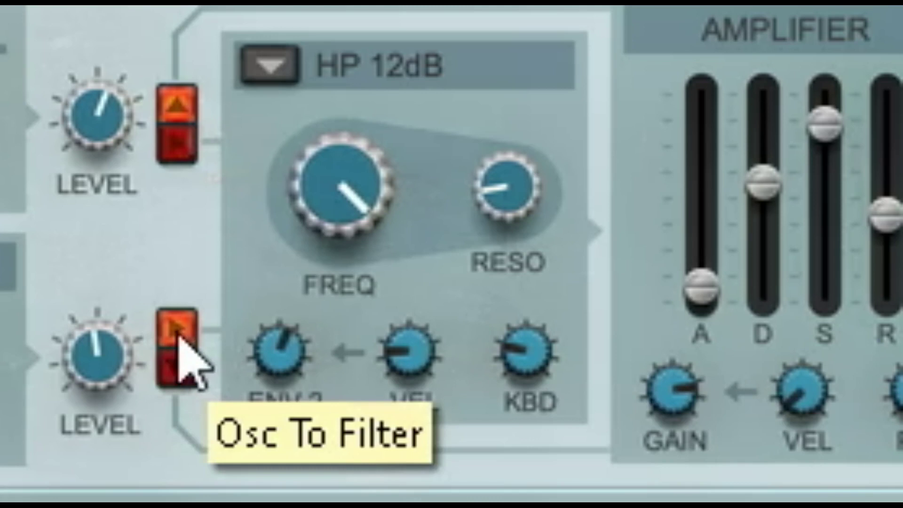
{"action": "left_click", "coordinate": [184, 372]}
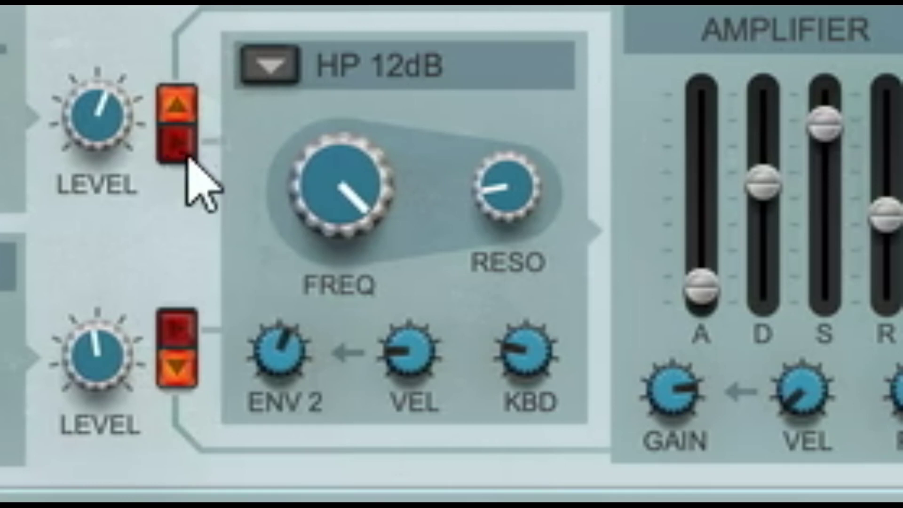
- Route both the sample and the oscillator back through the filter
{"action": "left_click", "coordinate": [188, 142]}
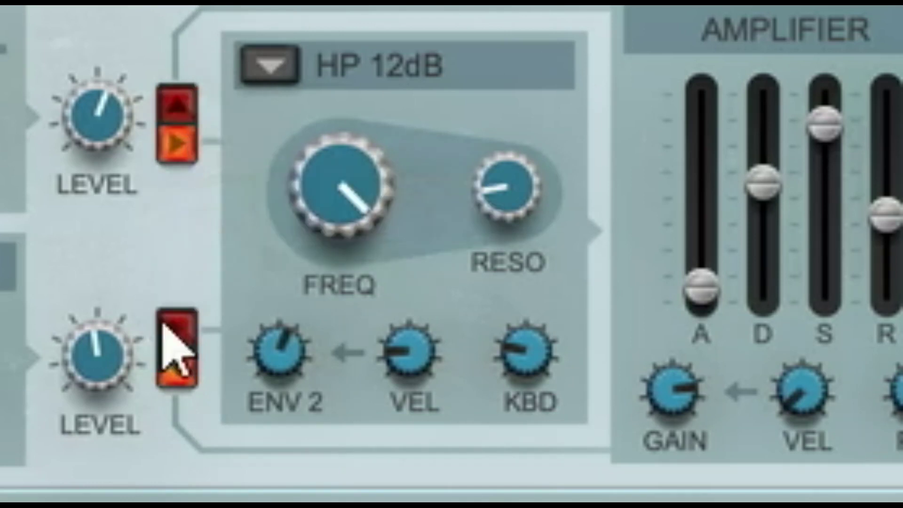
{"action": "left_click", "coordinate": [178, 329]}
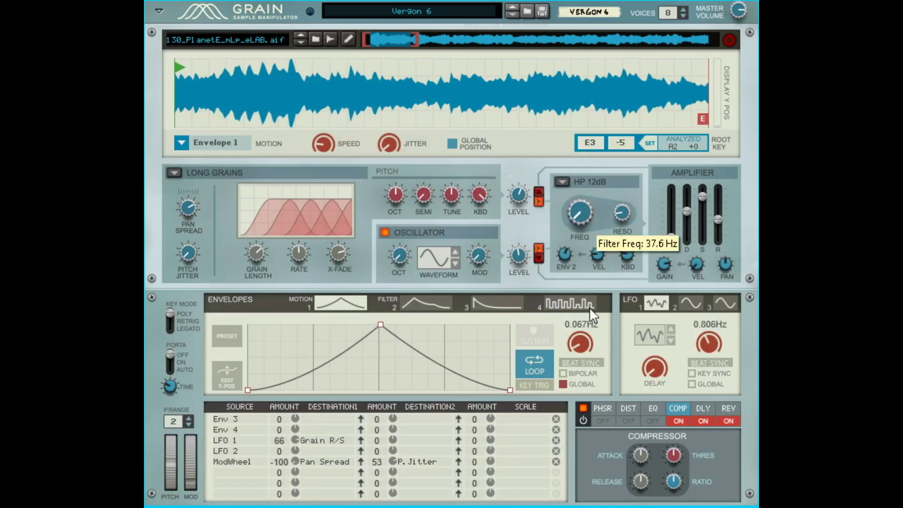
- With HP 12dB selected, raise the resonance and sweep the filter frequency up to 3.55 kHz and back to its minimum
{"action": "left_click", "coordinate": [560, 183]}
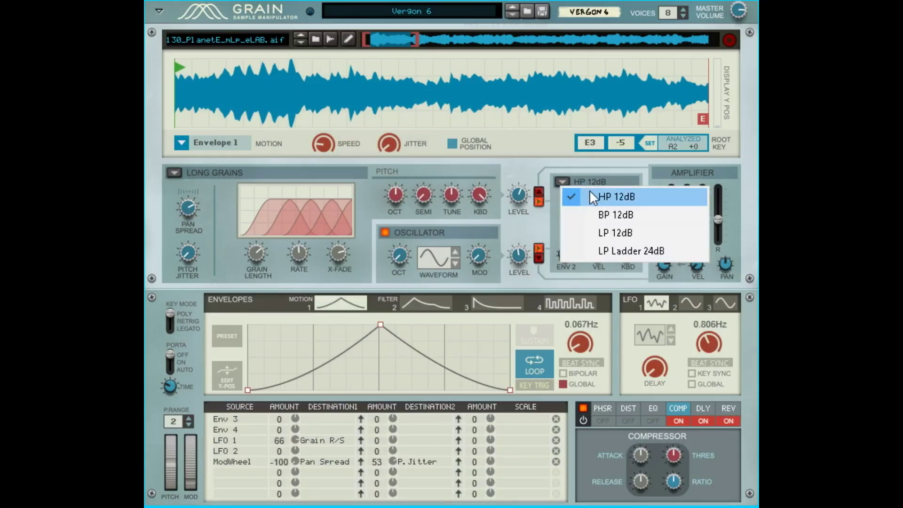
{"action": "left_click", "coordinate": [593, 193]}
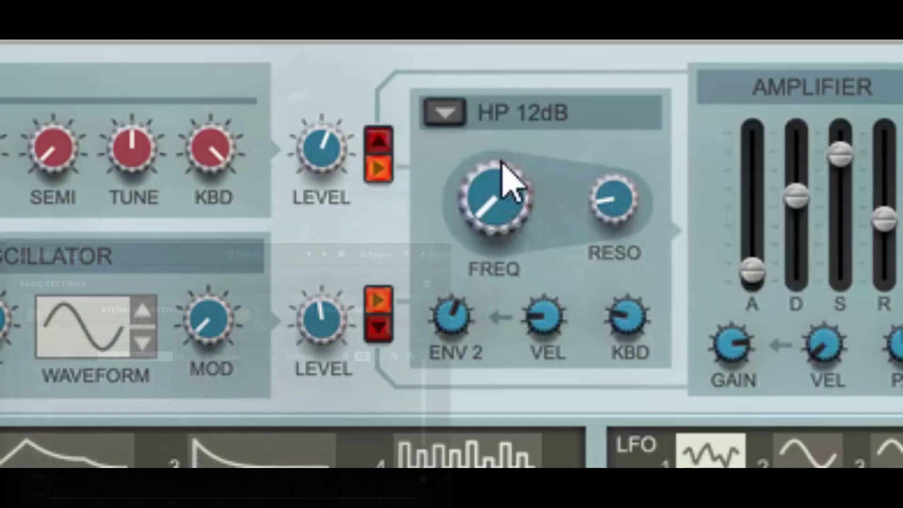
{"action": "left_click_drag", "start_coordinate": [642, 207], "coordinate": [657, 179]}
{"action": "left_click_drag", "start_coordinate": [509, 226], "coordinate": [591, 96]}
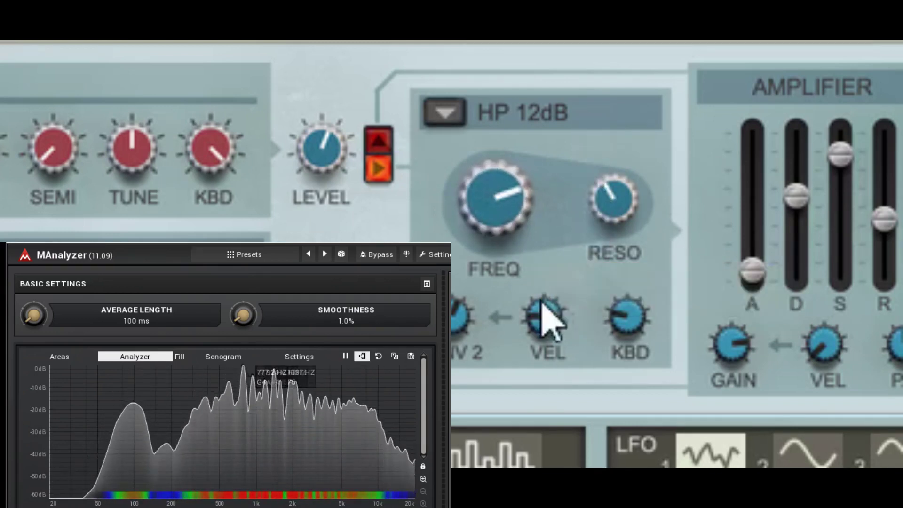
{"action": "left_click_drag", "start_coordinate": [604, 203], "coordinate": [612, 129]}
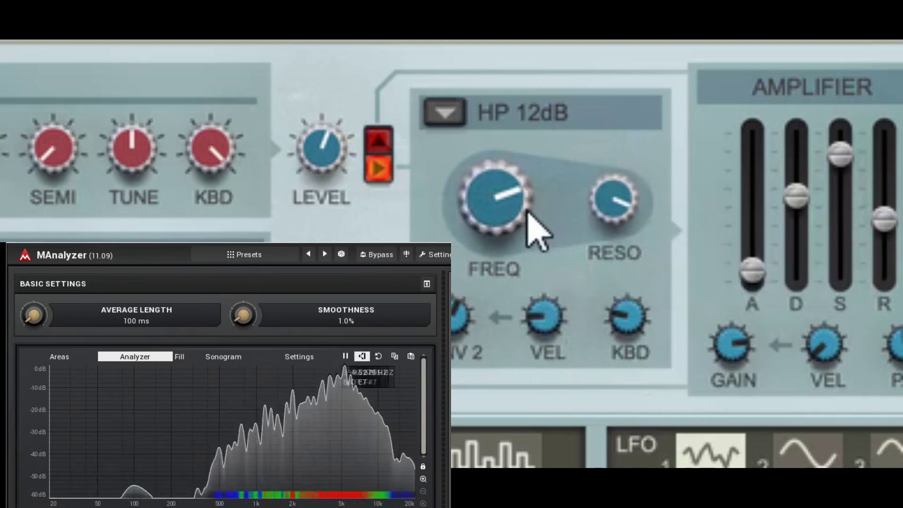
{"action": "mouse_move", "coordinate": [527, 218]}
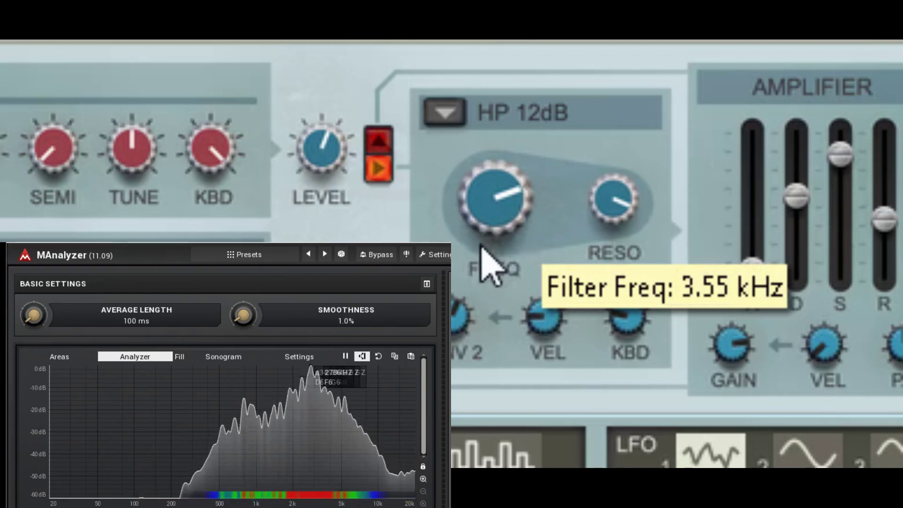
{"action": "left_click_drag", "start_coordinate": [496, 206], "coordinate": [518, 315]}
- Switch the filter to BP 12dB, set the resonance to 100% and raise the frequency to about 275 Hz
{"action": "left_click", "coordinate": [446, 118]}
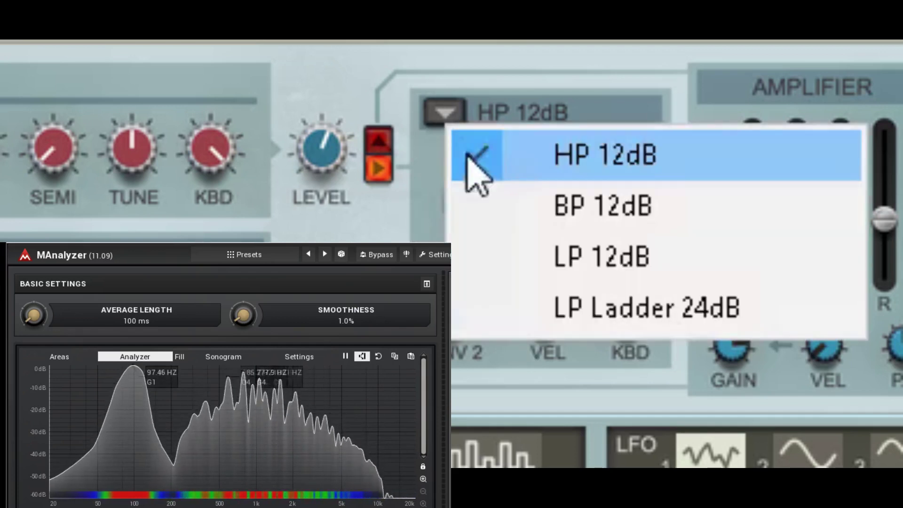
{"action": "left_click", "coordinate": [540, 206]}
{"action": "mouse_move", "coordinate": [506, 213]}
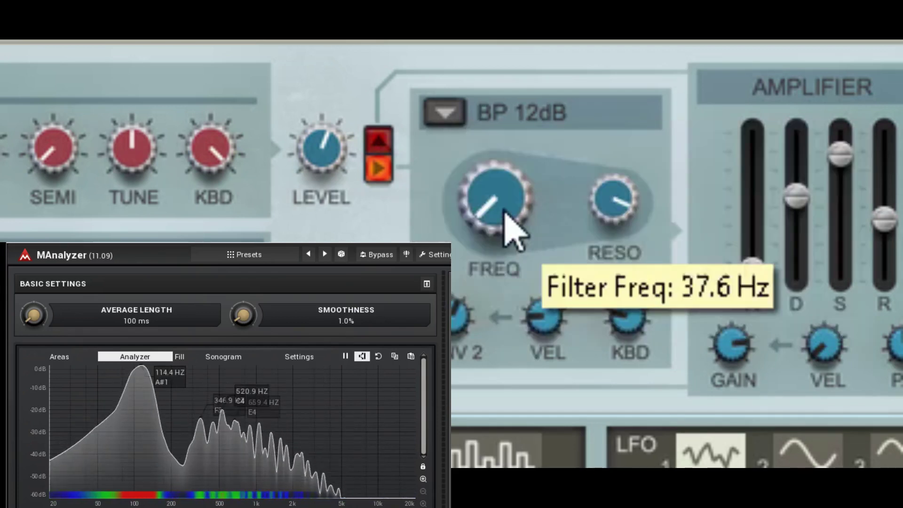
{"action": "left_click_drag", "start_coordinate": [505, 205], "coordinate": [522, 168]}
{"action": "left_click_drag", "start_coordinate": [475, 231], "coordinate": [486, 202]}
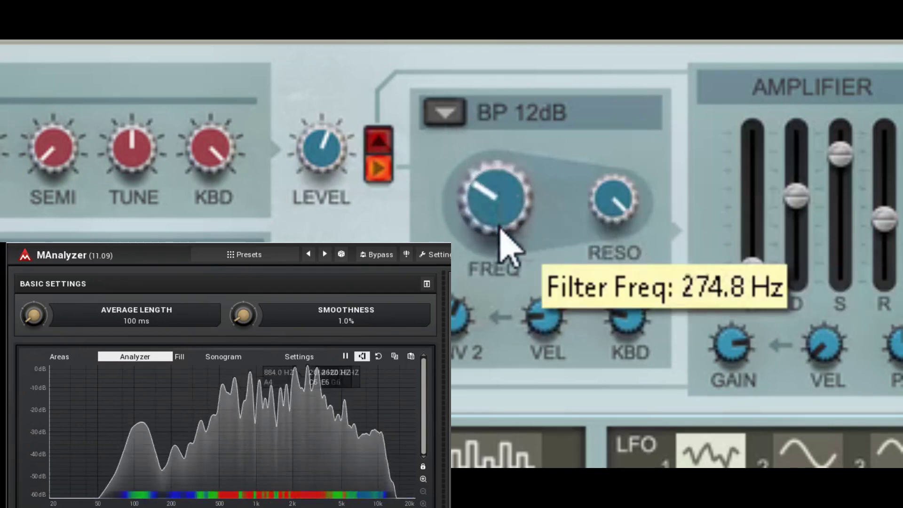
- Sweep the band-pass frequency up through 1.25 kHz and back down to its minimum
{"action": "left_click_drag", "start_coordinate": [493, 243], "coordinate": [516, 226]}
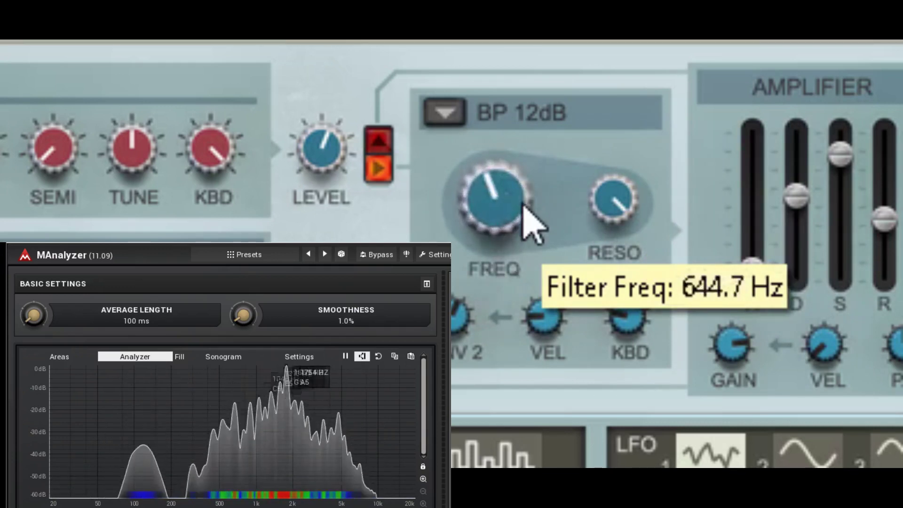
{"action": "left_click_drag", "start_coordinate": [525, 224], "coordinate": [533, 185]}
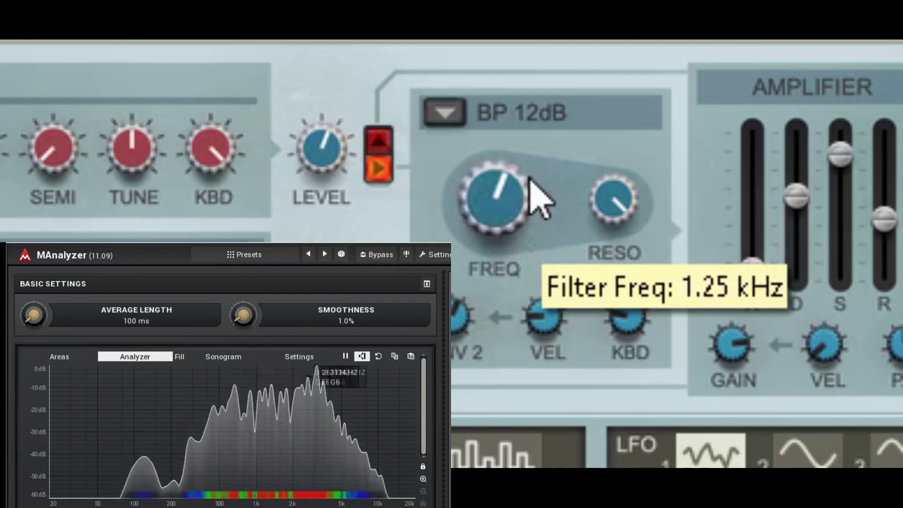
{"action": "left_click_drag", "start_coordinate": [539, 153], "coordinate": [550, 256]}
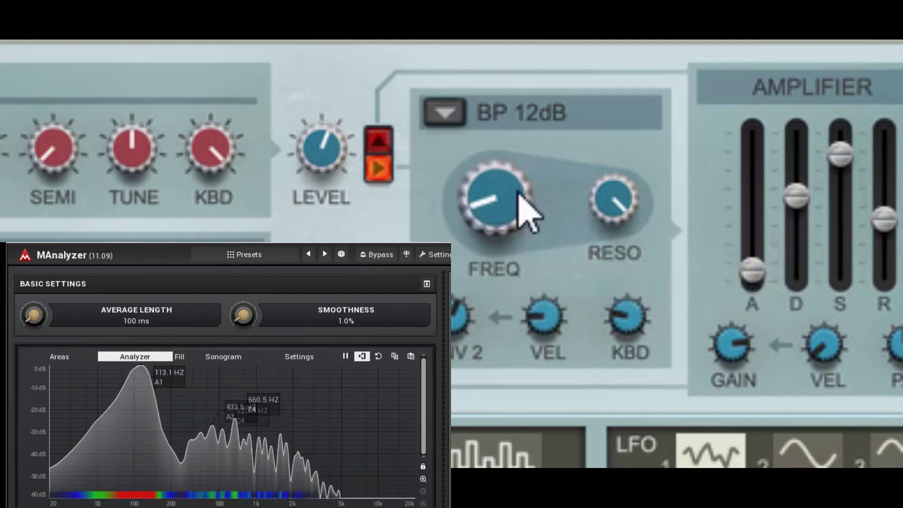
{"action": "left_click_drag", "start_coordinate": [517, 198], "coordinate": [514, 323]}
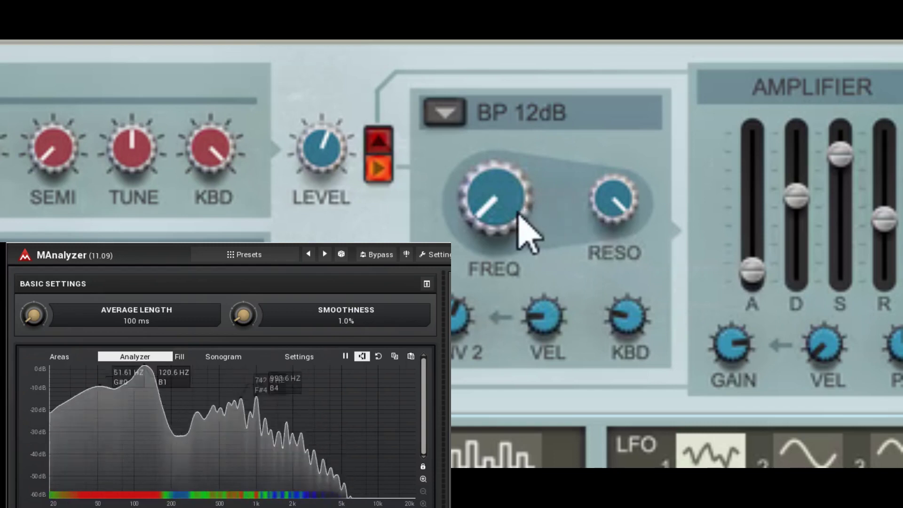
{"action": "mouse_move", "coordinate": [510, 214]}
{"action": "mouse_move", "coordinate": [625, 203]}
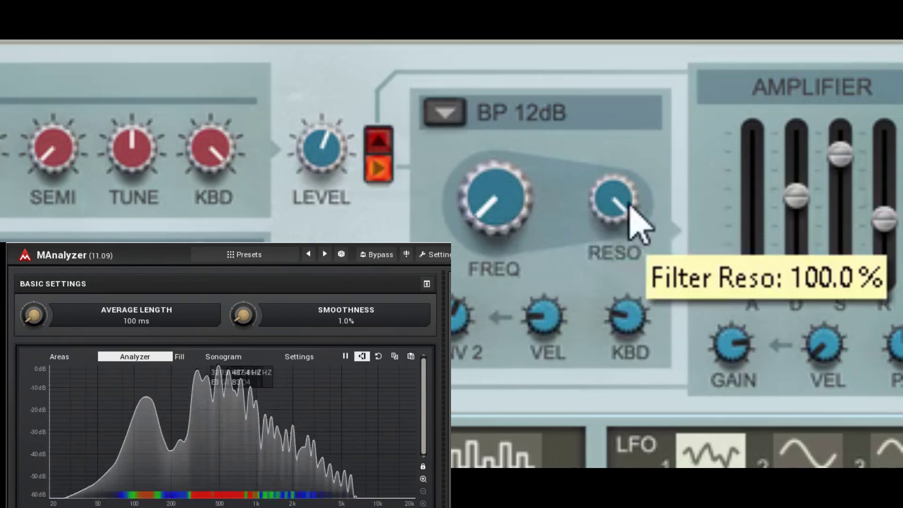
- Switch the filter to LP 12dB, reduce the resonance to about halfway and sweep the frequency through 365.2 Hz
{"action": "left_click", "coordinate": [446, 109]}
{"action": "left_click", "coordinate": [506, 226]}
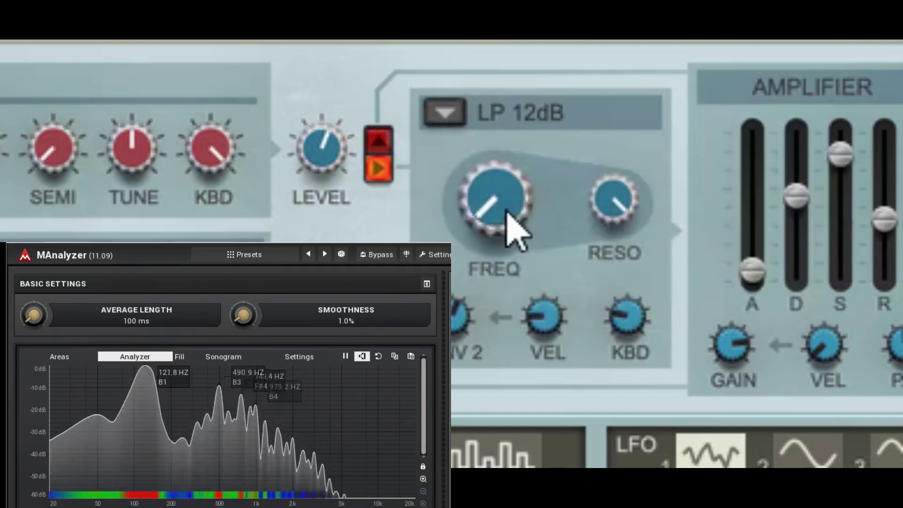
{"action": "left_click_drag", "start_coordinate": [507, 213], "coordinate": [541, 202]}
{"action": "left_click_drag", "start_coordinate": [616, 202], "coordinate": [606, 276]}
{"action": "left_click_drag", "start_coordinate": [484, 211], "coordinate": [506, 181]}
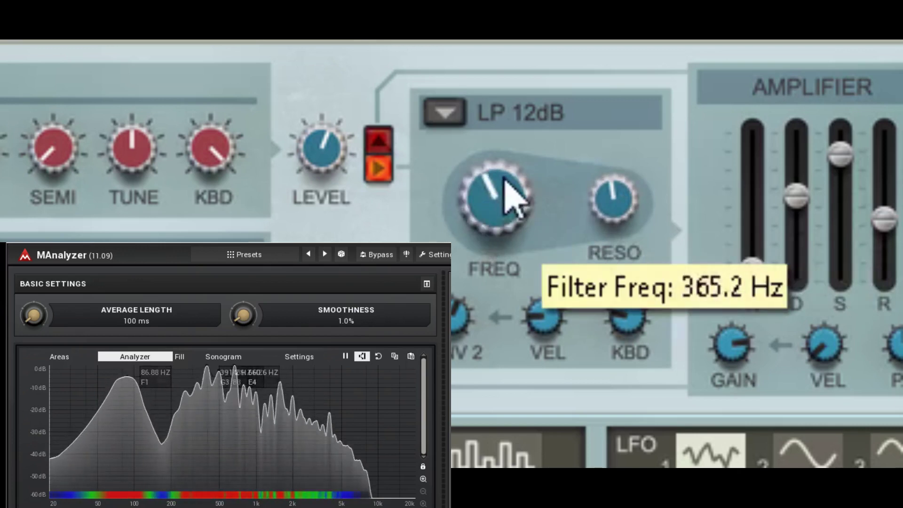
{"action": "left_click_drag", "start_coordinate": [511, 217], "coordinate": [531, 223]}
- Switch the filter to LP Ladder 24dB and sweep its frequency at moderate resonance
{"action": "left_click", "coordinate": [446, 114]}
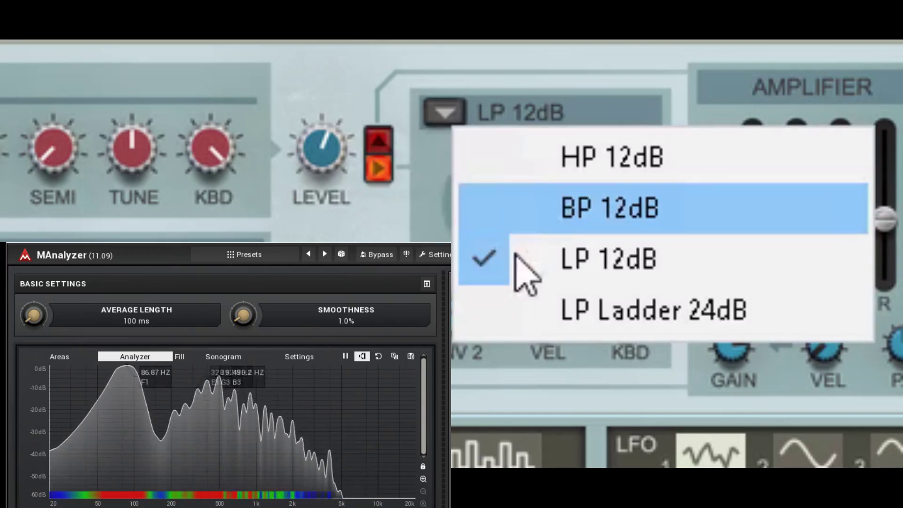
{"action": "left_click", "coordinate": [527, 324]}
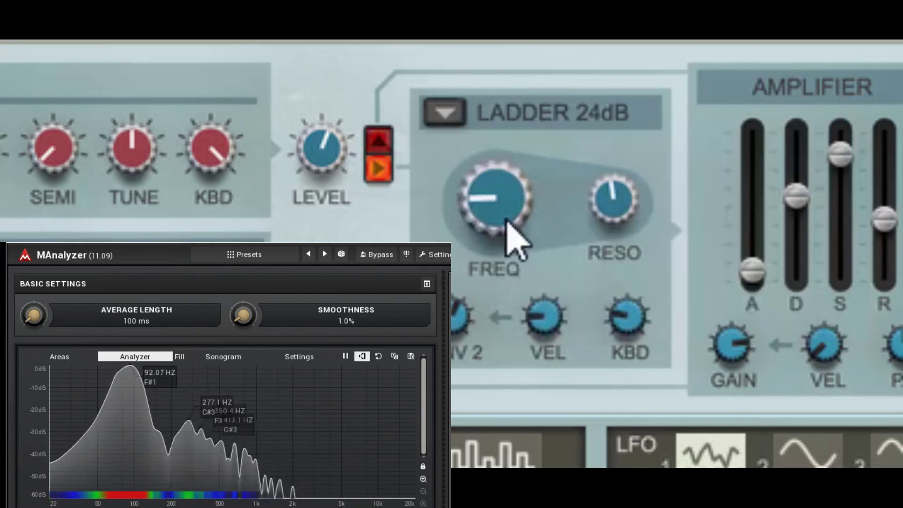
{"action": "left_click_drag", "start_coordinate": [507, 219], "coordinate": [521, 195]}
{"action": "left_click_drag", "start_coordinate": [553, 151], "coordinate": [582, 184]}
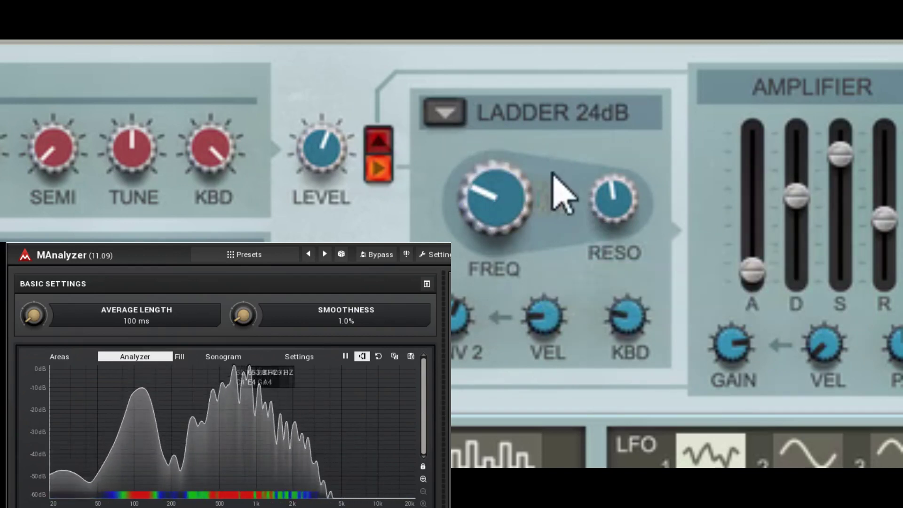
{"action": "left_click_drag", "start_coordinate": [605, 198], "coordinate": [541, 169]}
- Switch the filter between LP 12dB and LP Ladder 24dB to compare them, finishing on LP 12dB
{"action": "left_click", "coordinate": [450, 118]}
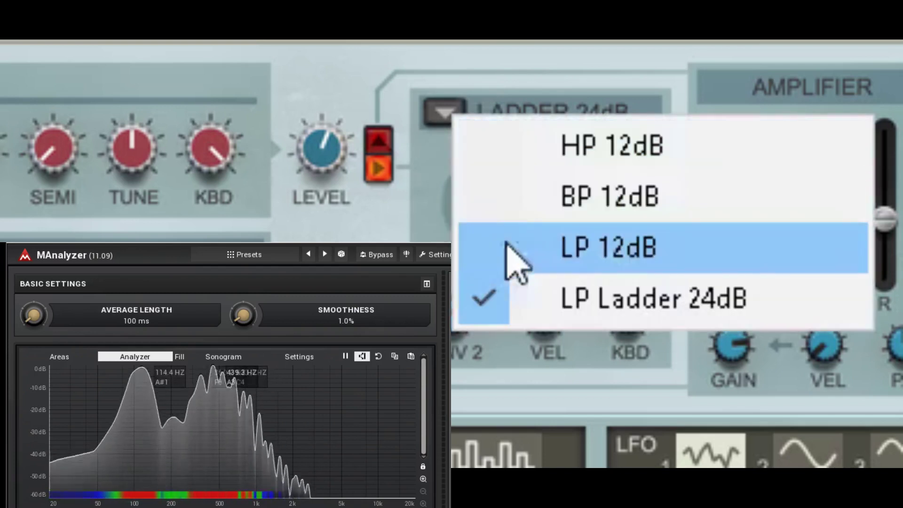
{"action": "left_click", "coordinate": [510, 249]}
{"action": "mouse_move", "coordinate": [516, 259]}
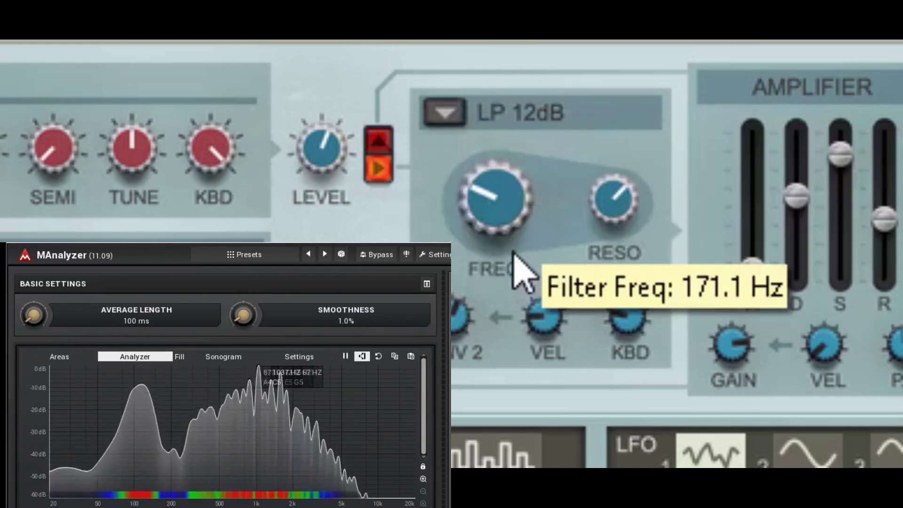
{"action": "left_click", "coordinate": [439, 118]}
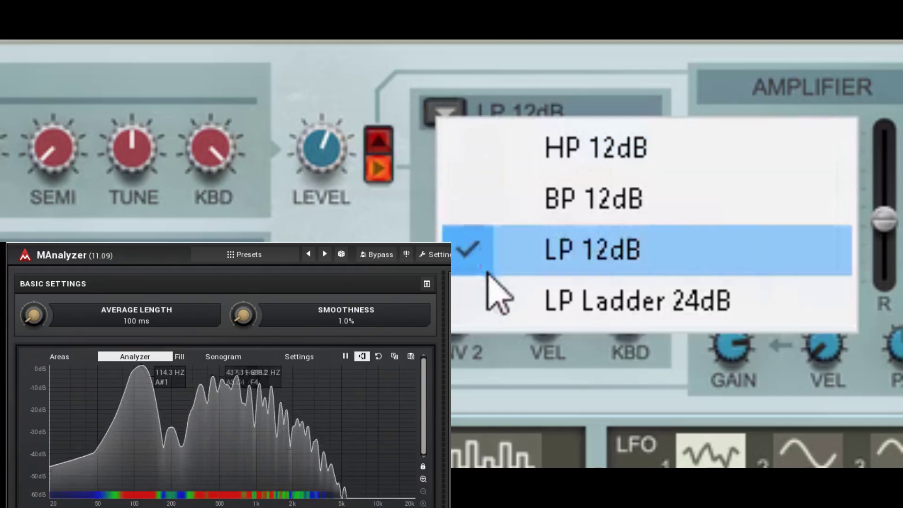
{"action": "left_click", "coordinate": [481, 261]}
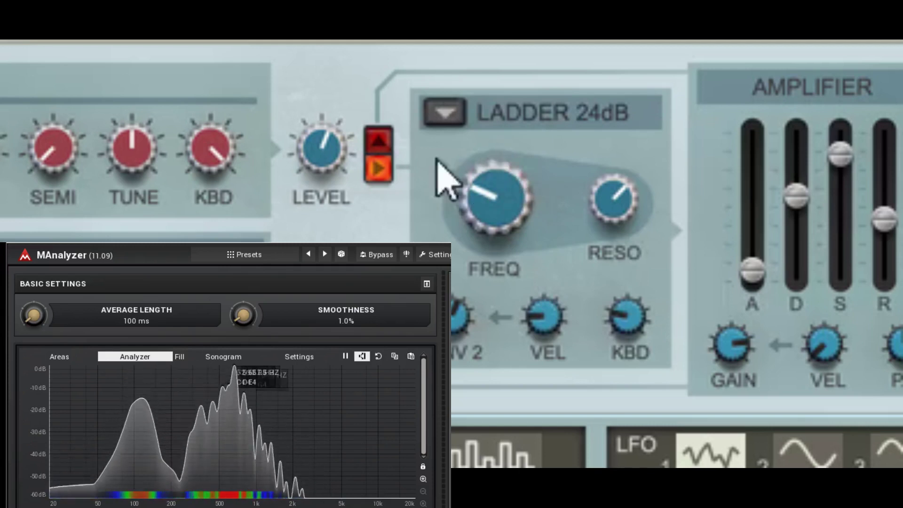
{"action": "left_click", "coordinate": [443, 118]}
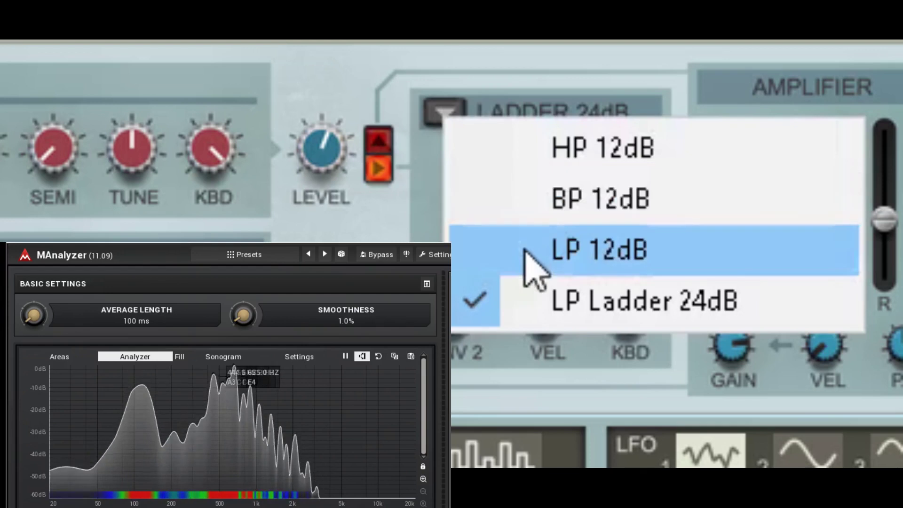
{"action": "left_click", "coordinate": [525, 248]}
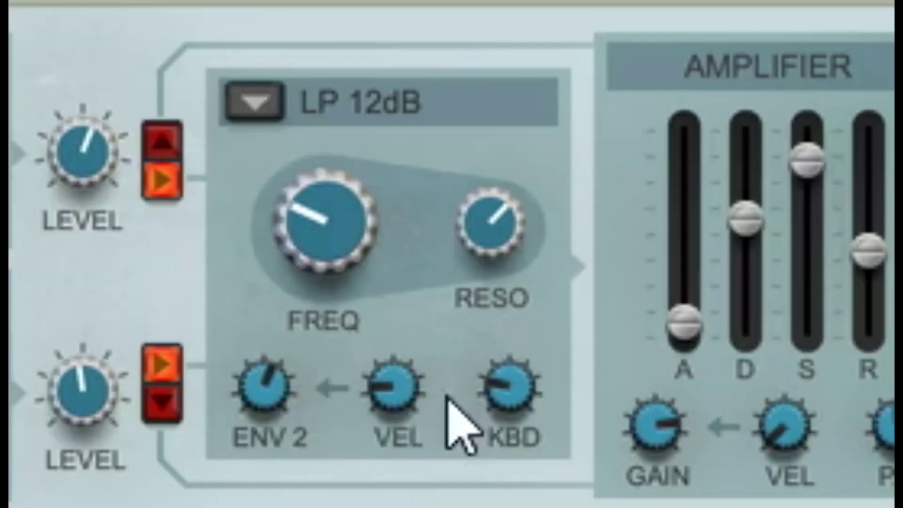
- Set the filter velocity amount to 73.4% and raise the filter's Envelope 2 amount slightly
{"action": "left_click_drag", "start_coordinate": [544, 329], "coordinate": [554, 299]}
{"action": "left_click_drag", "start_coordinate": [407, 365], "coordinate": [402, 257]}
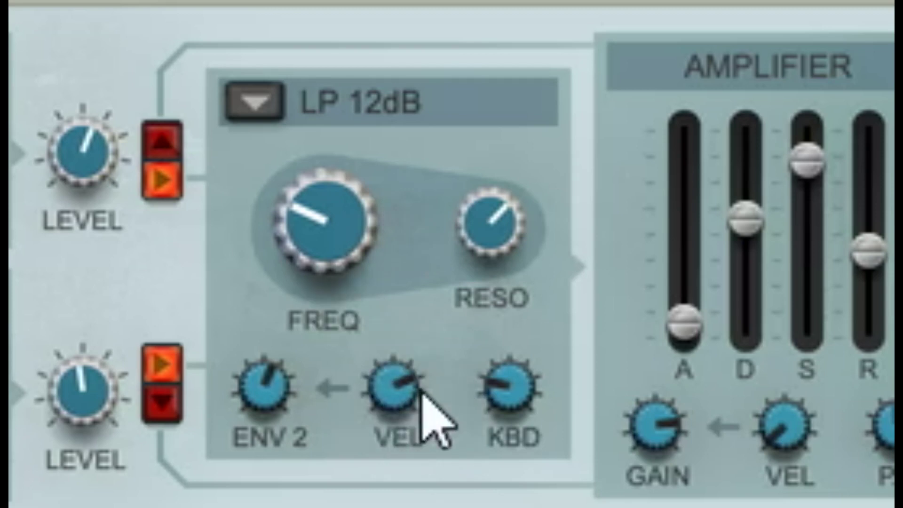
{"action": "mouse_move", "coordinate": [422, 397]}
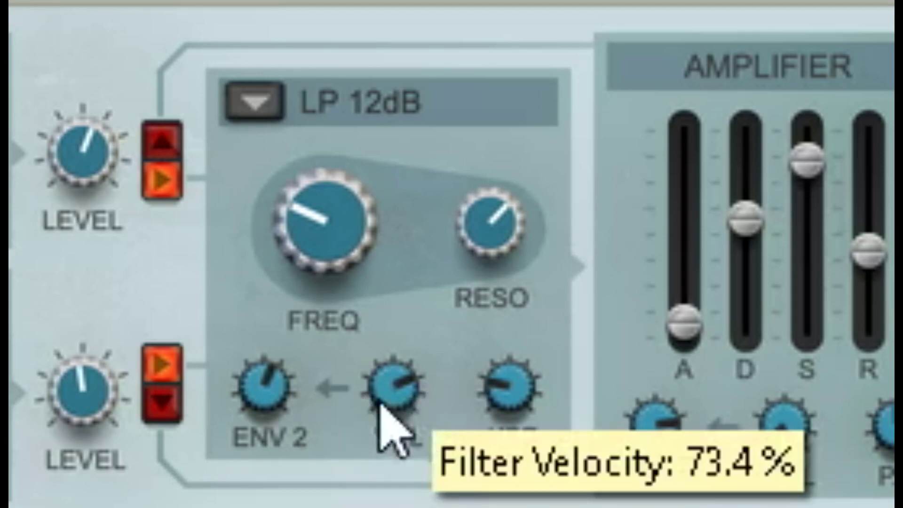
{"action": "mouse_move", "coordinate": [275, 412]}
{"action": "scroll", "coordinate": [270, 398], "scroll_direction": "up", "scroll_amount": 5}
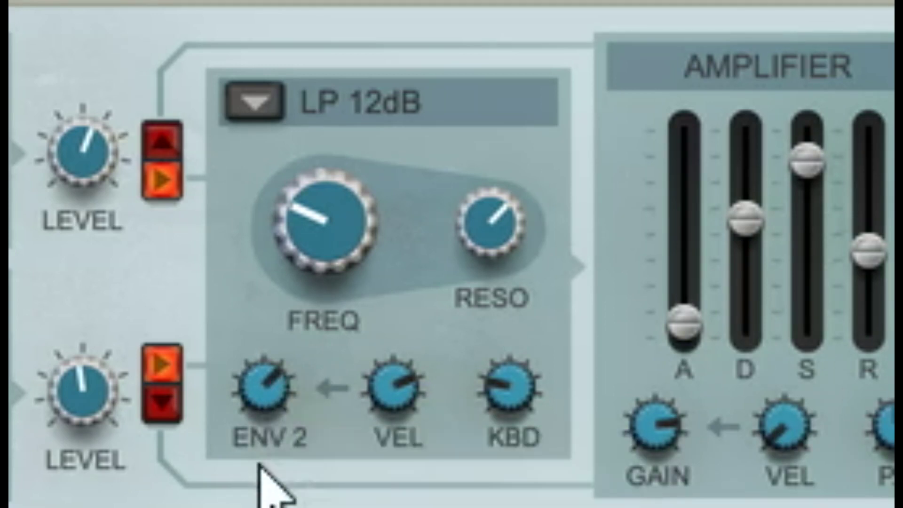
- Lower the filter velocity amount to its minimum and raise it to its maximum
{"action": "left_click_drag", "start_coordinate": [399, 434], "coordinate": [400, 475]}
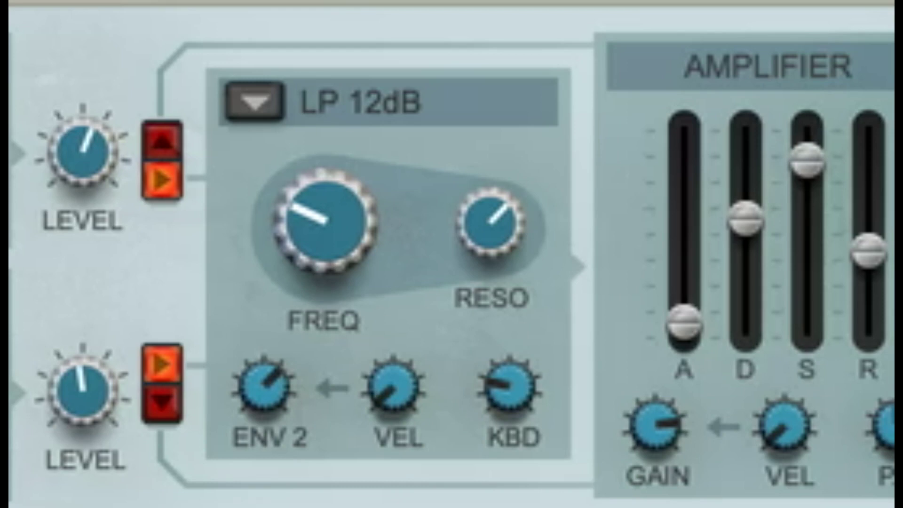
{"action": "left_click_drag", "start_coordinate": [394, 434], "coordinate": [569, 16]}
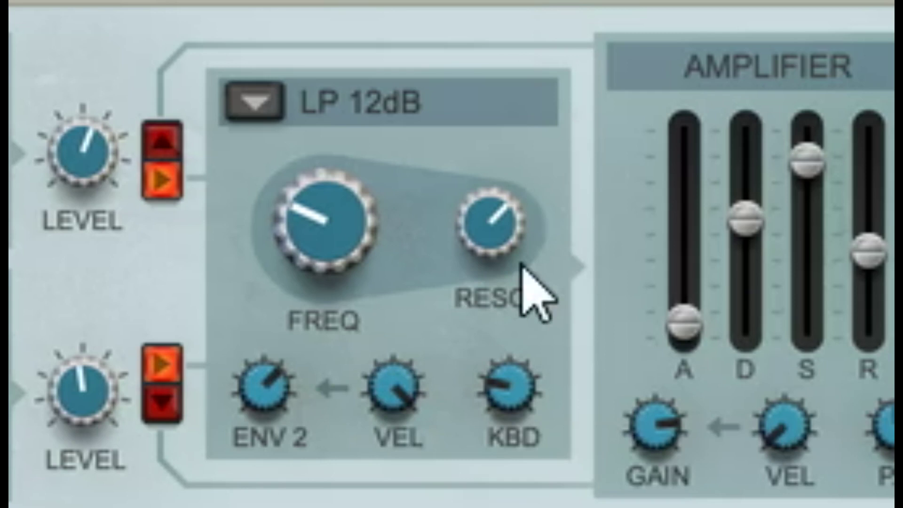
{"action": "mouse_move", "coordinate": [523, 266]}
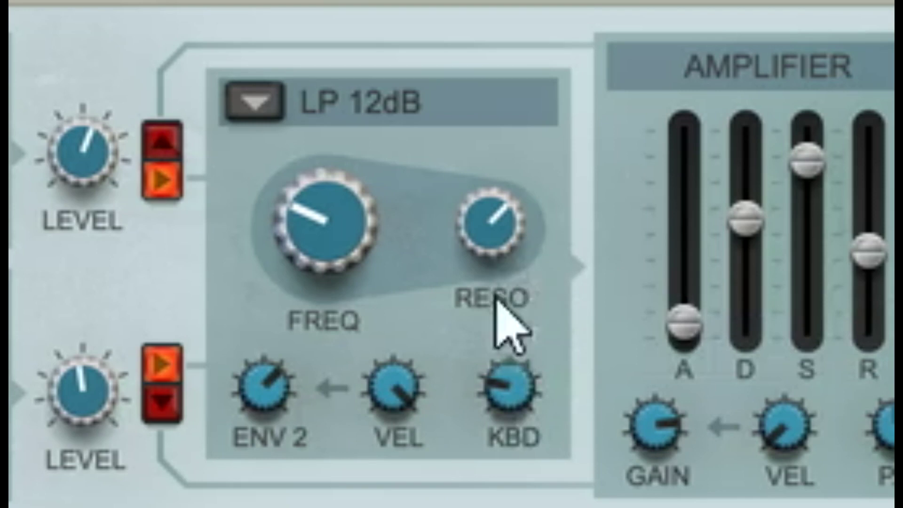
- Switch the filter type to HP 12dB and raise its frequency to 1.83 kHz
{"action": "left_click", "coordinate": [255, 101]}
{"action": "left_click", "coordinate": [329, 167]}
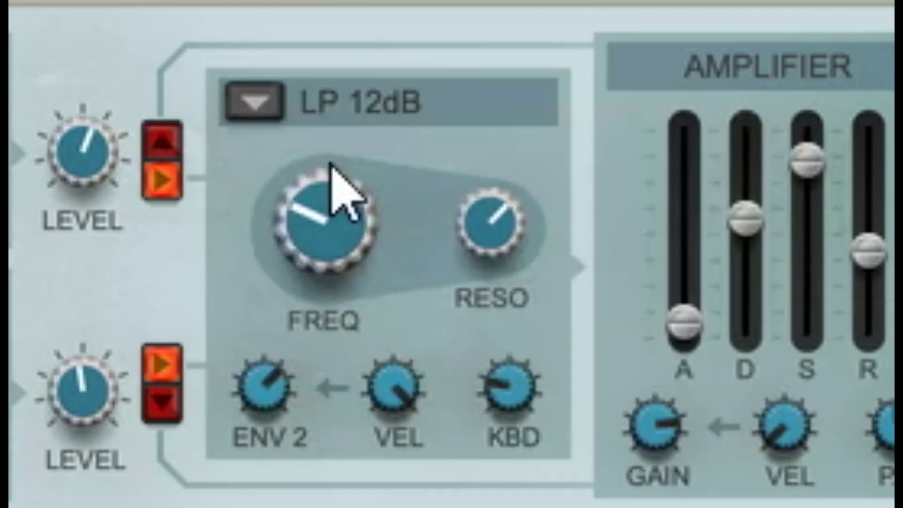
{"action": "left_click_drag", "start_coordinate": [362, 212], "coordinate": [380, 156]}
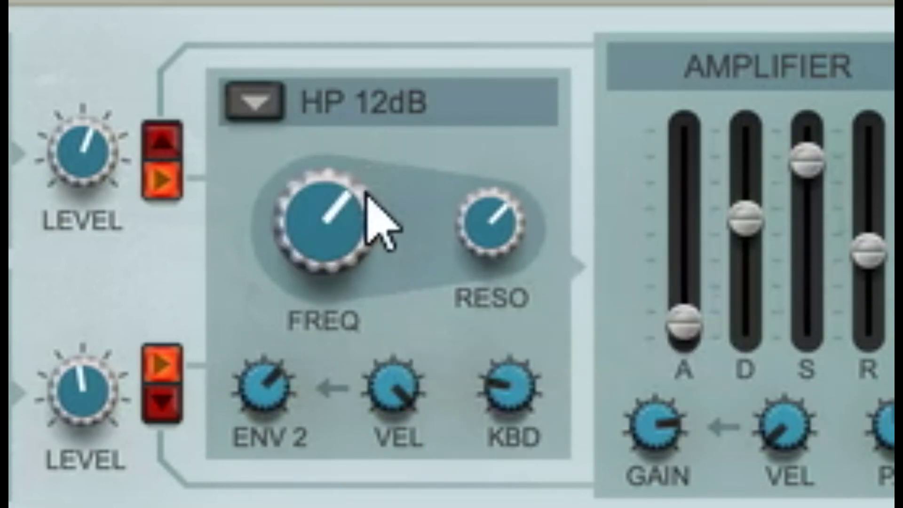
{"action": "mouse_move", "coordinate": [359, 202]}
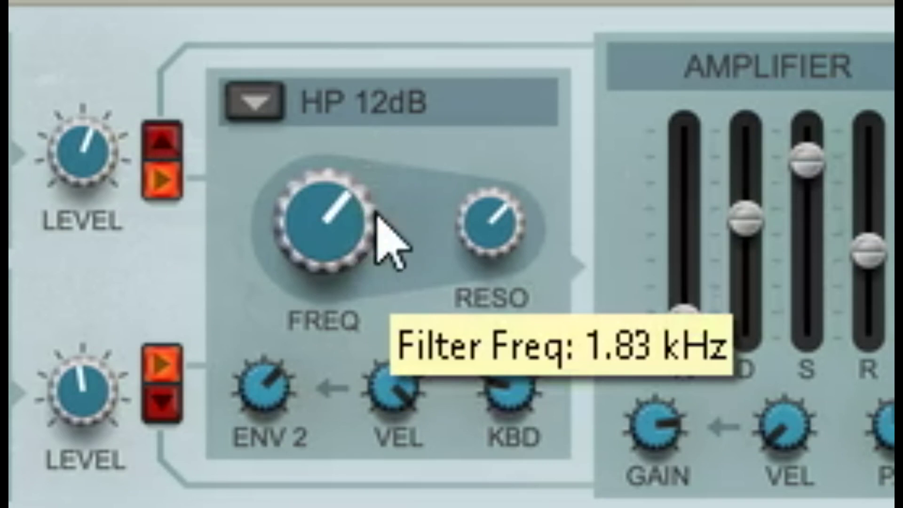
- Raise the filter's Envelope 2 amount to maximum and its keyboard tracking to about a third
{"action": "left_click_drag", "start_coordinate": [246, 414], "coordinate": [367, 303]}
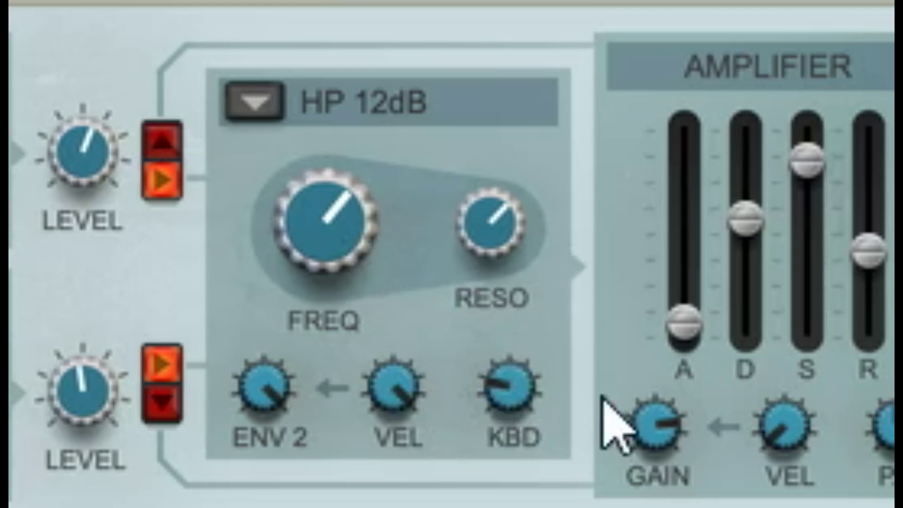
{"action": "mouse_move", "coordinate": [523, 371]}
{"action": "left_click_drag", "start_coordinate": [522, 369], "coordinate": [468, 339]}
- Try the BP 12dB filter type and finish on LP 12dB
{"action": "mouse_move", "coordinate": [312, 160]}
{"action": "left_click", "coordinate": [256, 113]}
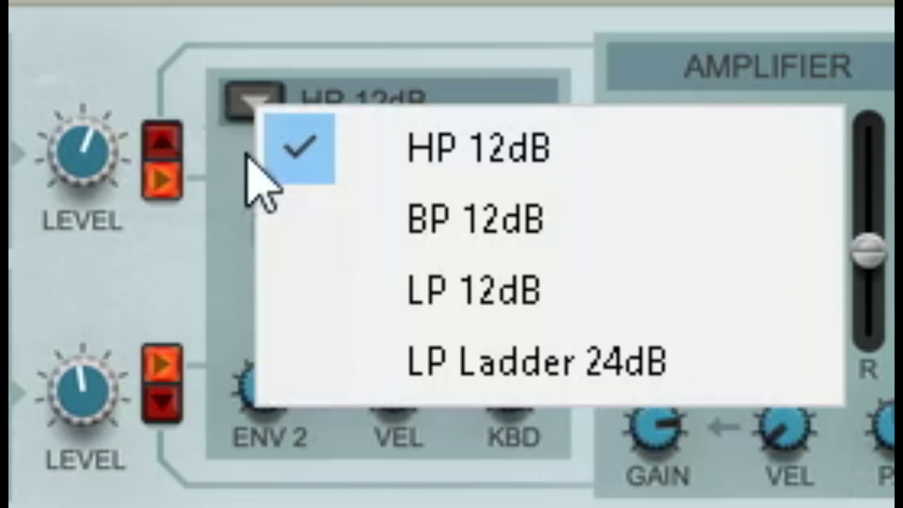
{"action": "left_click", "coordinate": [395, 222]}
{"action": "left_click", "coordinate": [271, 100]}
{"action": "left_click", "coordinate": [400, 212]}
{"action": "key", "text": "ctrl+z"}
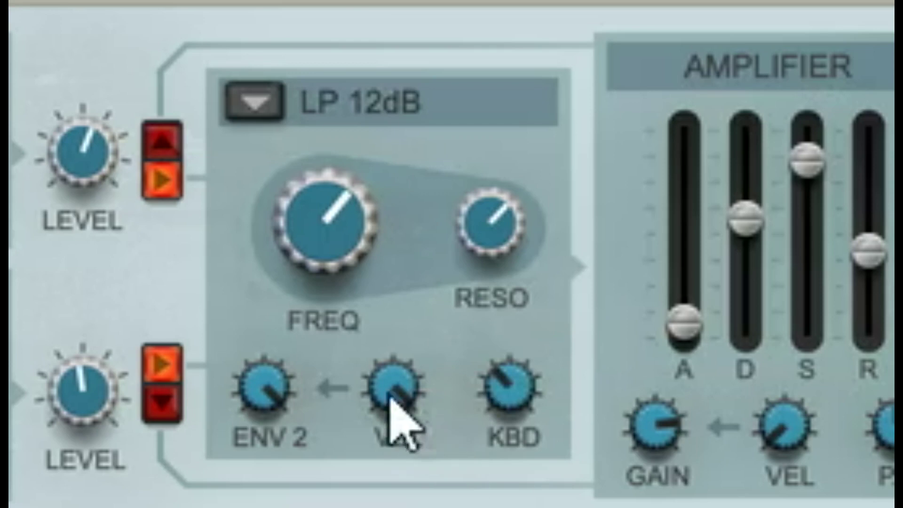
- Set the filter velocity amount to minimum and the filter keyboard tracking to maximum
{"action": "left_click_drag", "start_coordinate": [397, 388], "coordinate": [298, 497]}
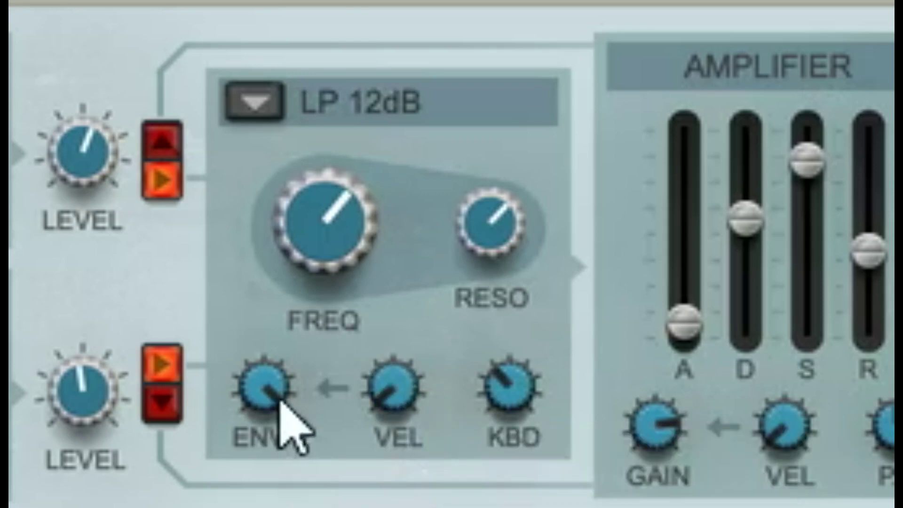
{"action": "left_click_drag", "start_coordinate": [508, 403], "coordinate": [535, 250]}
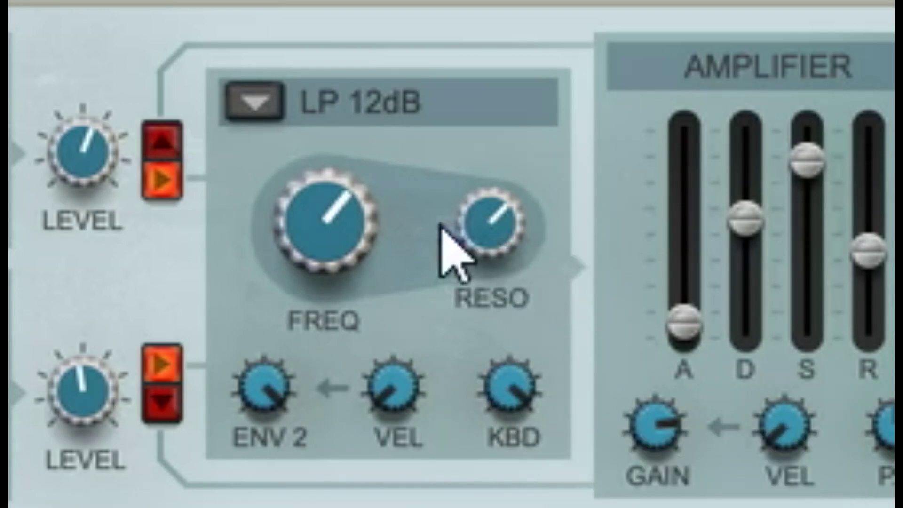
- Sweep the low-pass frequency to slightly below its midpoint and raise the resonance to about four-fifths
{"action": "left_click_drag", "start_coordinate": [368, 218], "coordinate": [399, 200]}
{"action": "left_click_drag", "start_coordinate": [346, 241], "coordinate": [354, 315]}
{"action": "left_click_drag", "start_coordinate": [506, 246], "coordinate": [532, 173]}
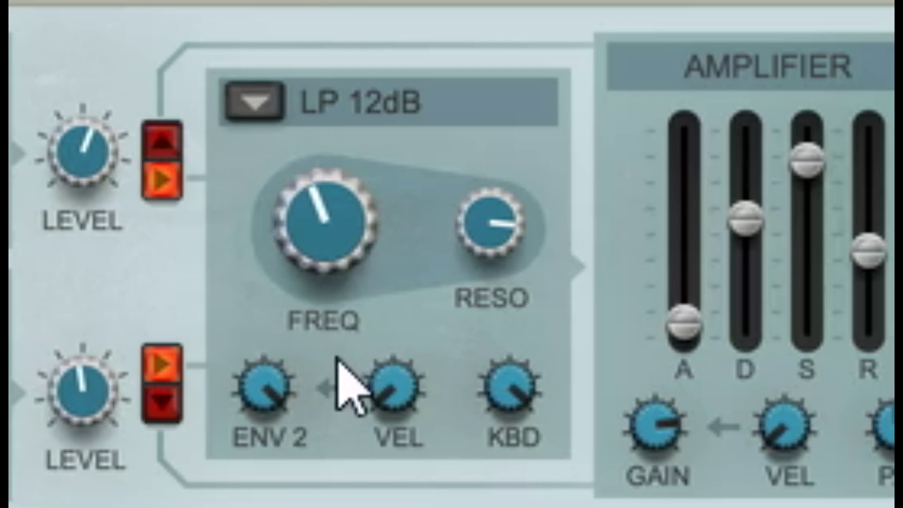
- Switch the filter to BP 12dB, set its frequency to 709.1 Hz and reduce keyboard tracking to 0%
{"action": "left_click", "coordinate": [273, 113]}
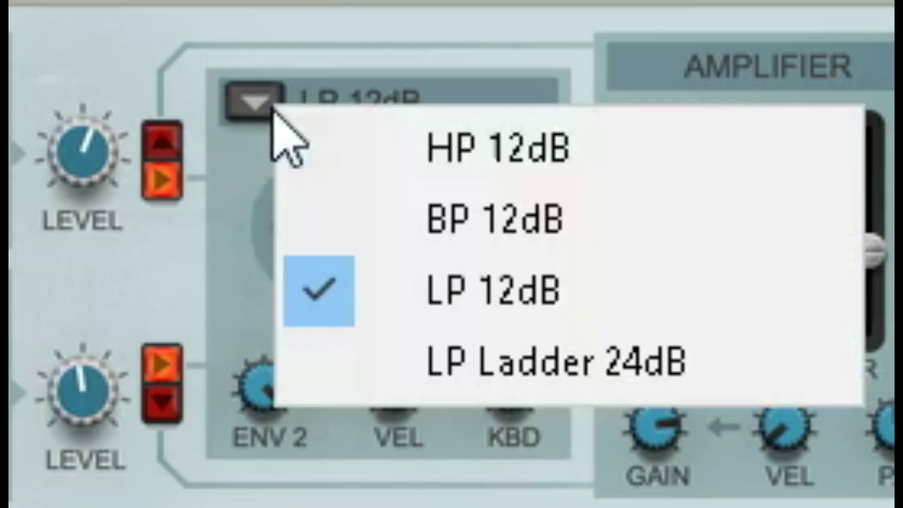
{"action": "left_click", "coordinate": [350, 214]}
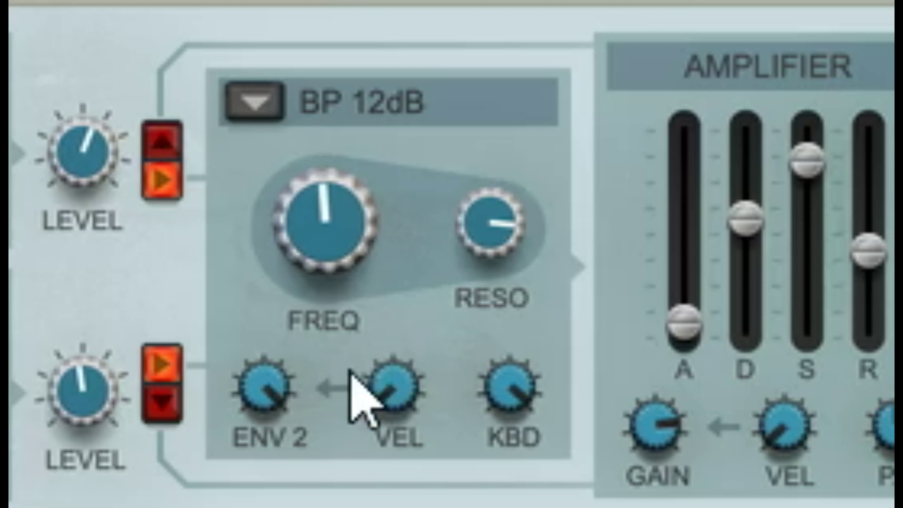
{"action": "left_click_drag", "start_coordinate": [508, 400], "coordinate": [470, 507]}
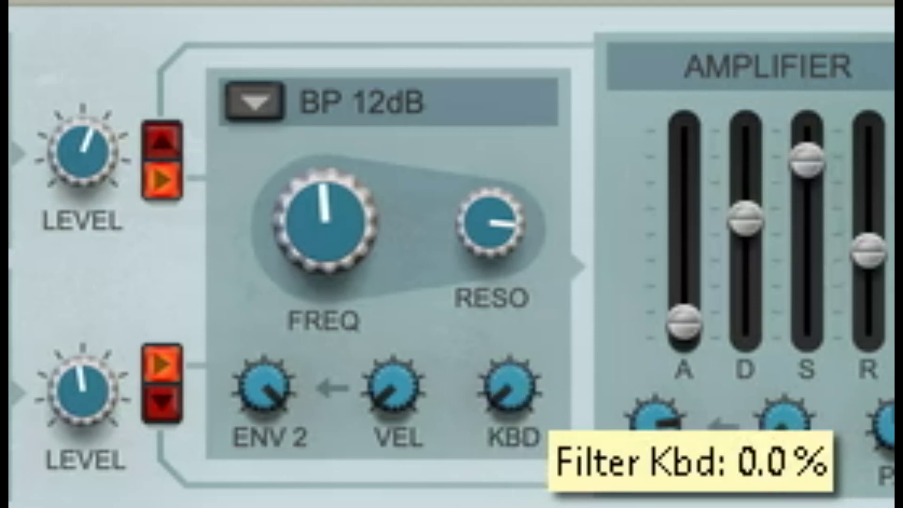
{"action": "right_click", "coordinate": [497, 391]}
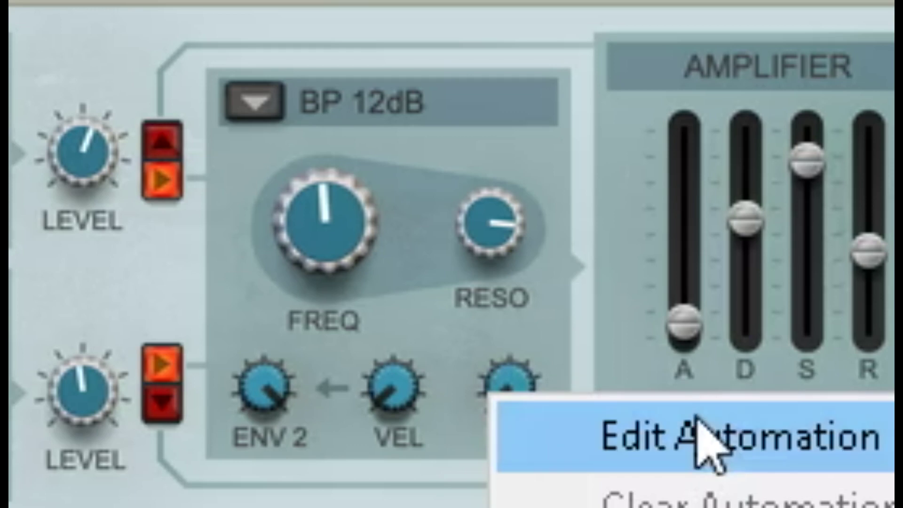
{"action": "left_click", "coordinate": [555, 343]}
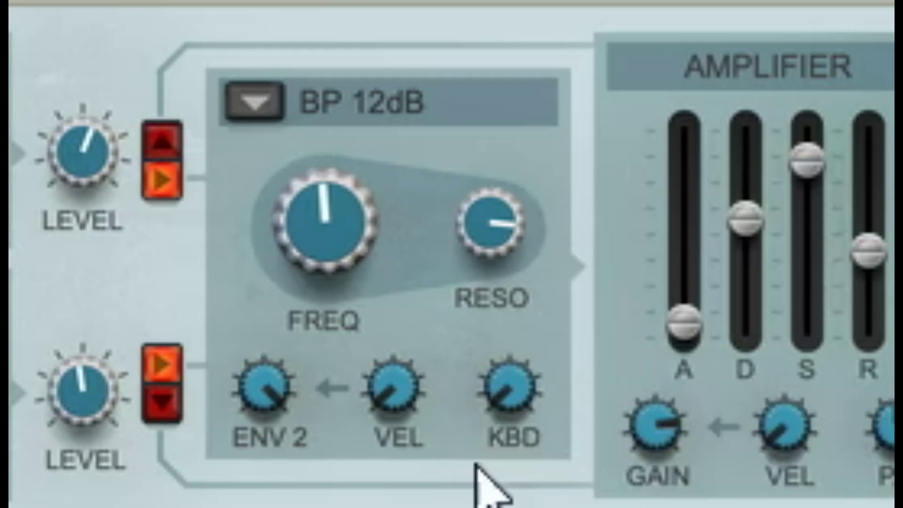
- Raise the filter keyboard tracking to about halfway and reduce it to about a fifth
{"action": "left_click_drag", "start_coordinate": [504, 403], "coordinate": [576, 289]}
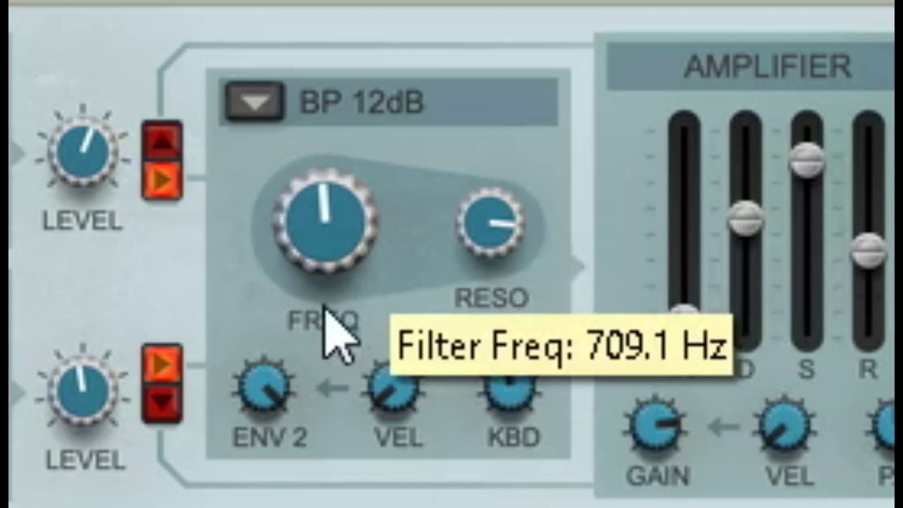
{"action": "left_click_drag", "start_coordinate": [514, 404], "coordinate": [581, 444]}
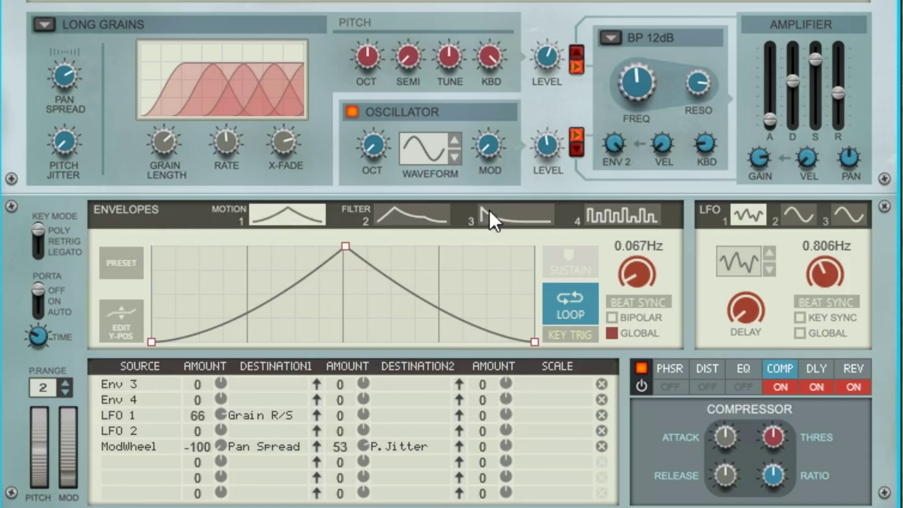
- Examine the curves of the Motion envelope, the Filter envelope and envelopes 3 and 4
{"action": "left_click", "coordinate": [405, 221]}
{"action": "left_click", "coordinate": [507, 219]}
{"action": "left_click", "coordinate": [611, 216]}
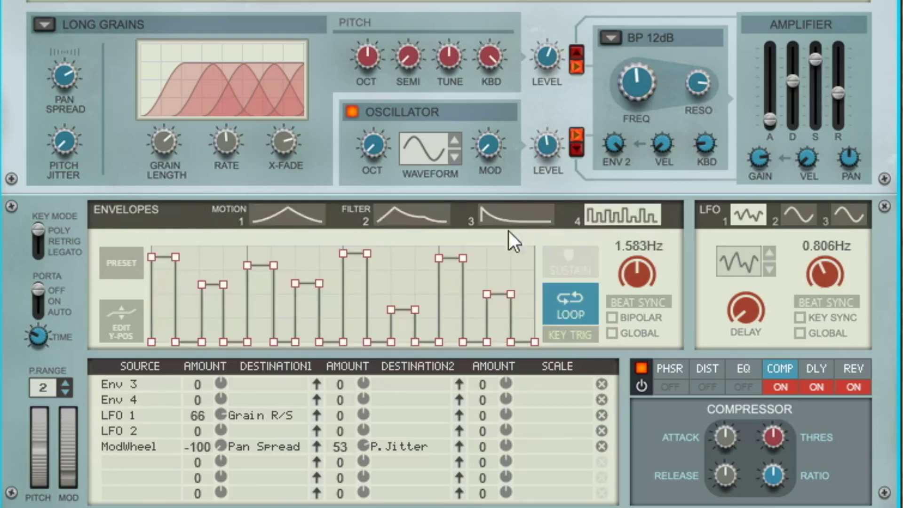
{"action": "left_click", "coordinate": [277, 220]}
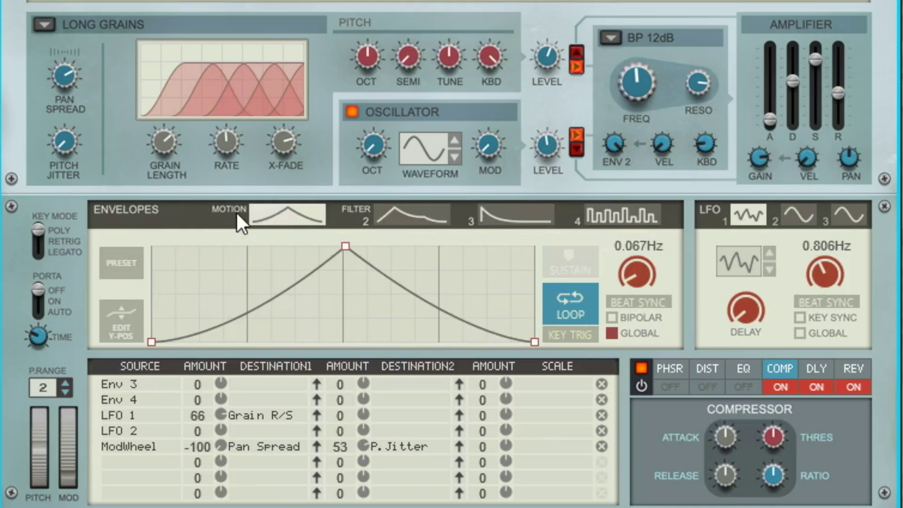
{"action": "left_click", "coordinate": [402, 220]}
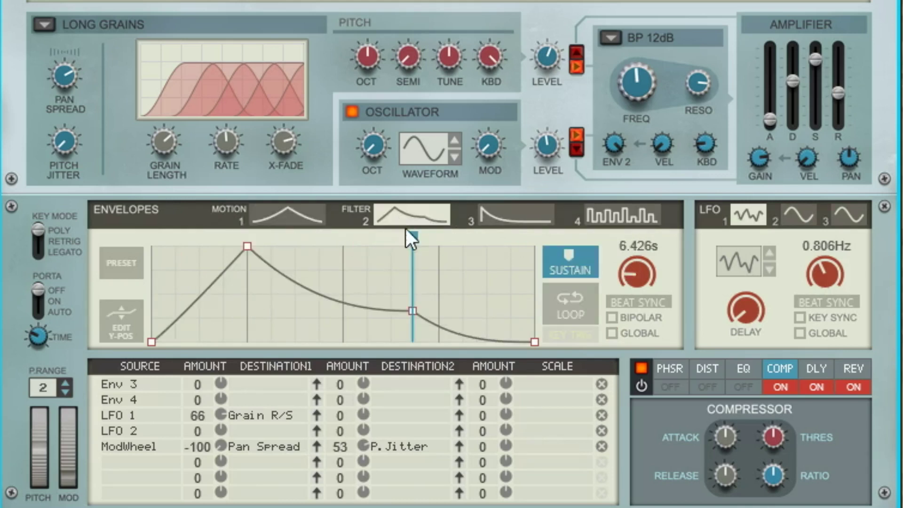
{"action": "left_click", "coordinate": [509, 210]}
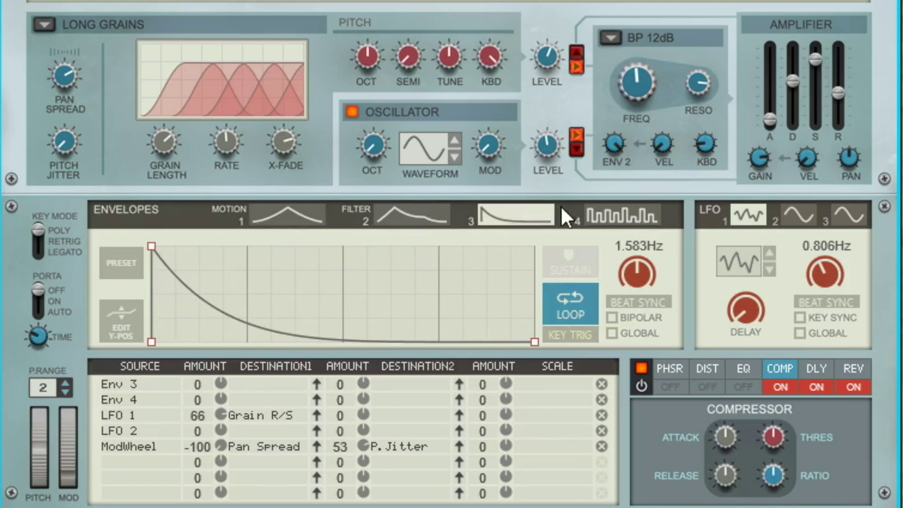
{"action": "left_click", "coordinate": [617, 210]}
- Apply the three-spike decay preset to envelope 3 and replace it with the dense irregular zigzag preset
{"action": "left_click", "coordinate": [506, 205]}
{"action": "left_click", "coordinate": [133, 268]}
{"action": "left_click", "coordinate": [385, 266]}
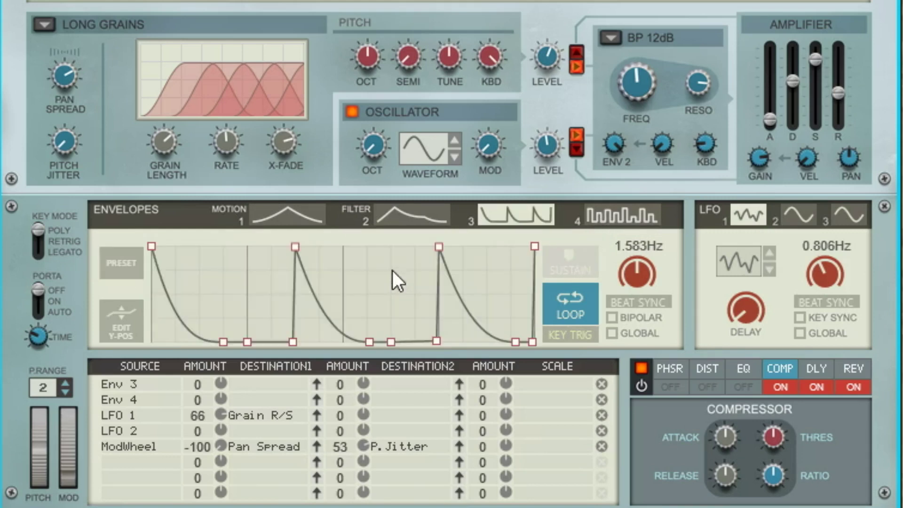
{"action": "left_click", "coordinate": [103, 254]}
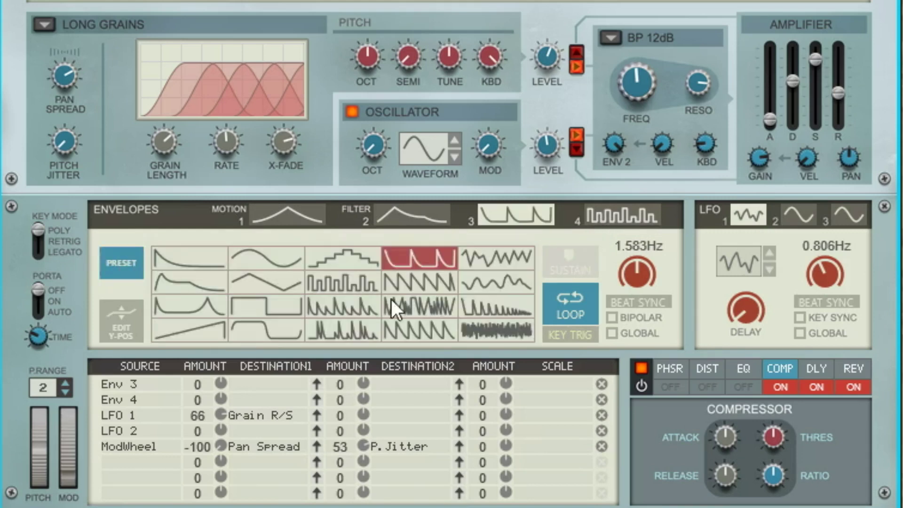
{"action": "left_click", "coordinate": [447, 306]}
{"action": "left_click", "coordinate": [130, 264]}
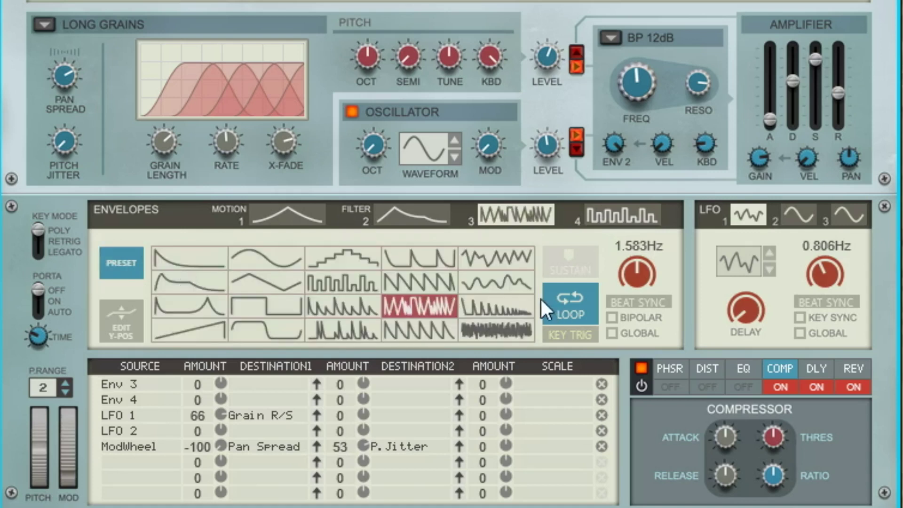
- Apply the preset of progressively shrinking spikes to envelope 3, enable key triggering and set its rate to 0.399 Hz
{"action": "left_click", "coordinate": [498, 306]}
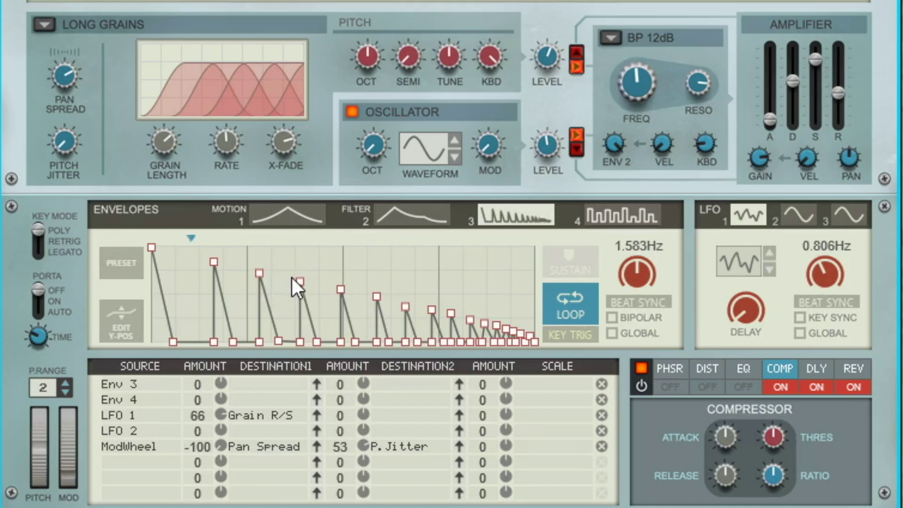
{"action": "left_click", "coordinate": [568, 335]}
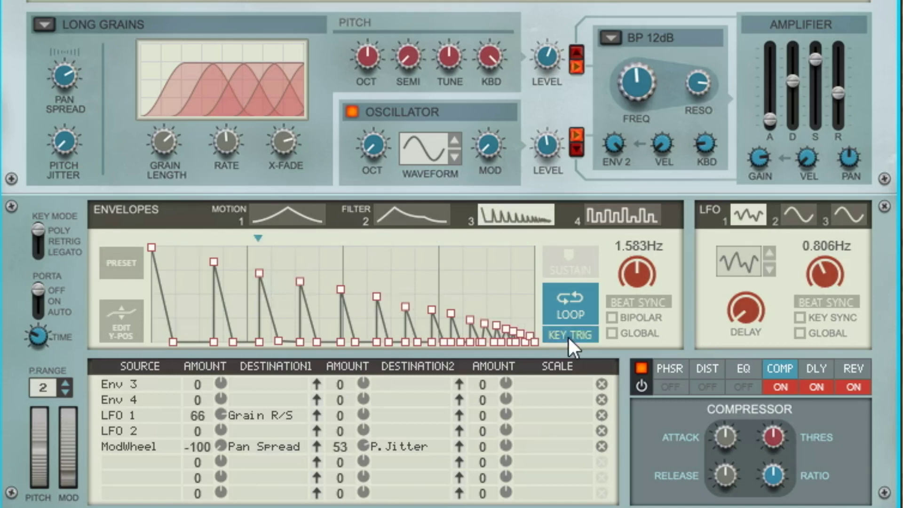
{"action": "left_click_drag", "start_coordinate": [631, 279], "coordinate": [630, 337]}
{"action": "left_click", "coordinate": [267, 387]}
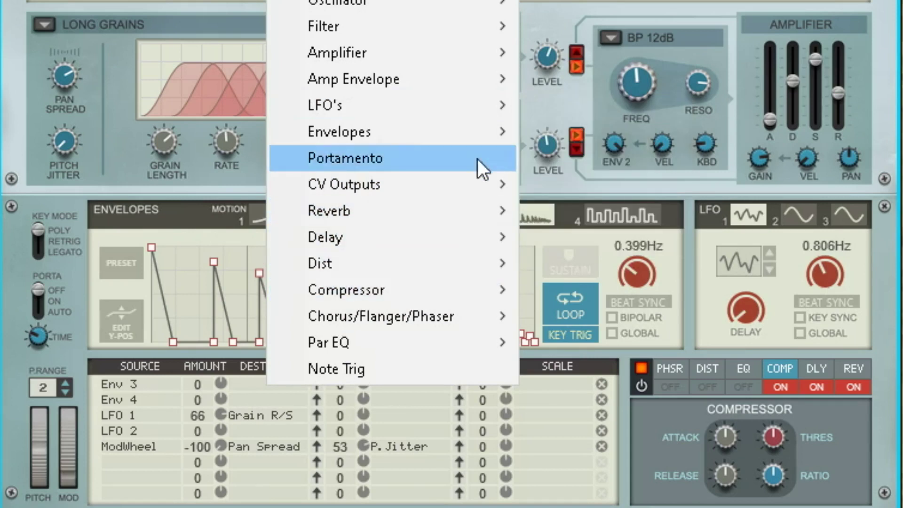
{"action": "mouse_move", "coordinate": [401, 21]}
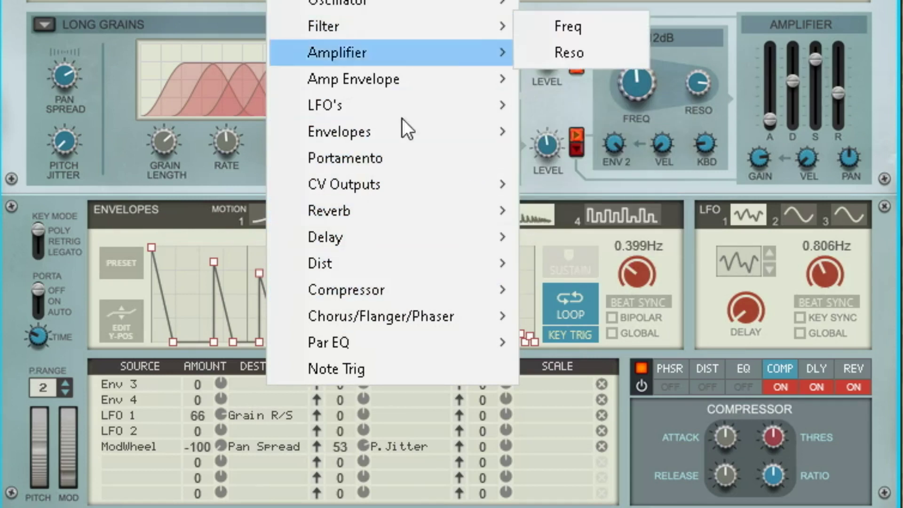
{"action": "left_click", "coordinate": [187, 361]}
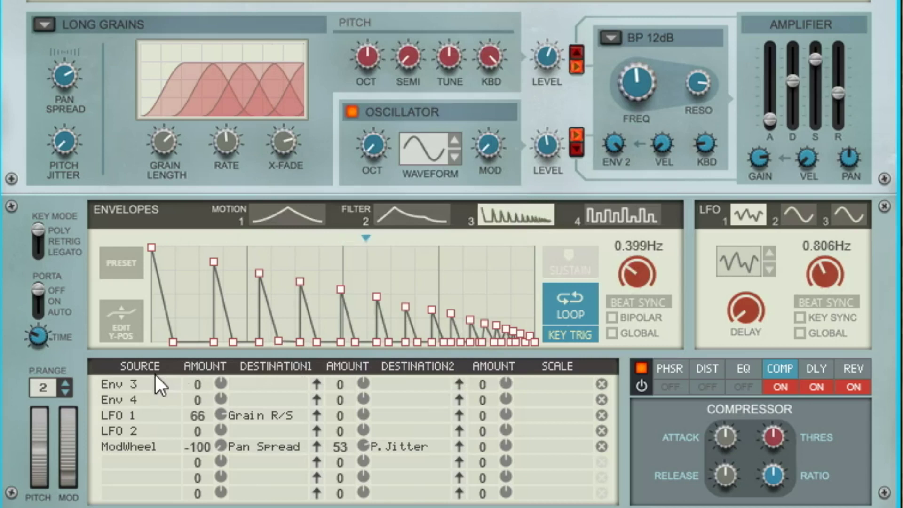
- Route envelope 3 to the filter frequency in the modulation matrix with an amount of -100
{"action": "left_click", "coordinate": [262, 383]}
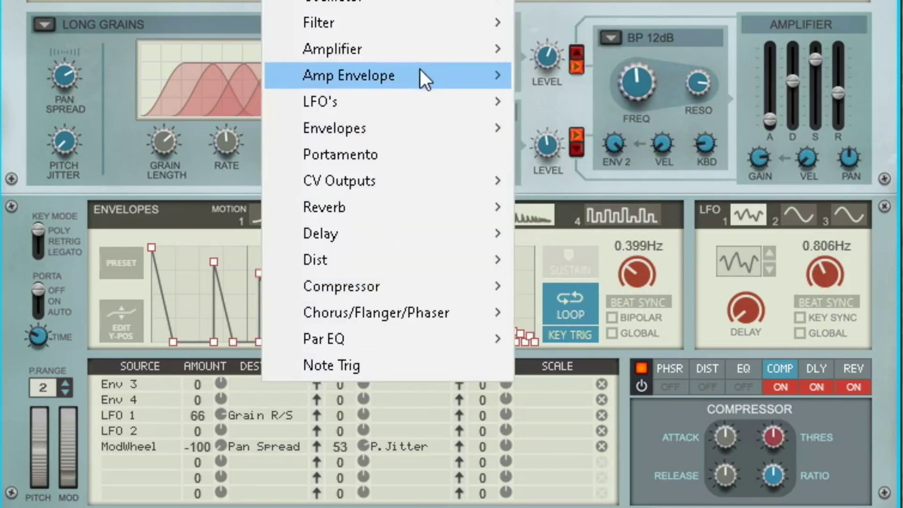
{"action": "left_click", "coordinate": [627, 92]}
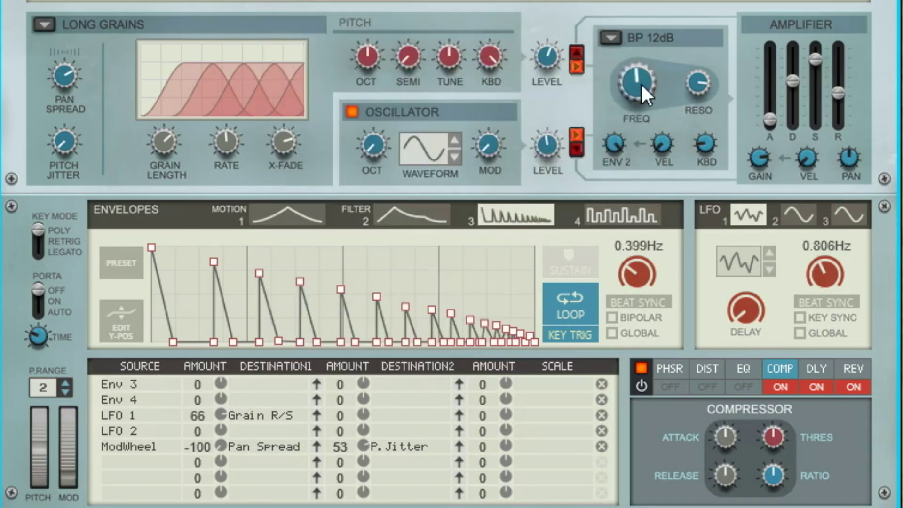
{"action": "left_click_drag", "start_coordinate": [640, 80], "coordinate": [636, 83]}
{"action": "left_click_drag", "start_coordinate": [260, 388], "coordinate": [190, 459]}
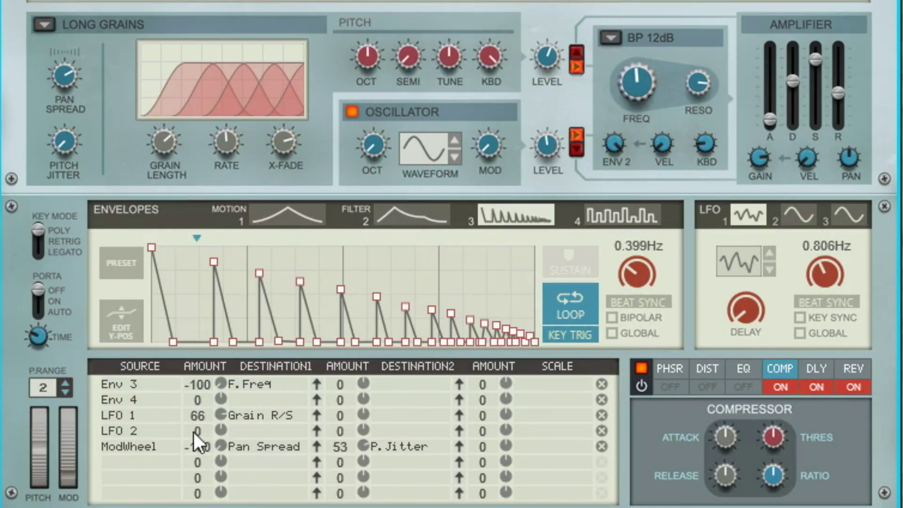
- Switch the filter to LP 12dB and raise its frequency to about four fifths of the range
{"action": "left_click", "coordinate": [615, 40]}
{"action": "left_click", "coordinate": [672, 107]}
{"action": "left_click_drag", "start_coordinate": [642, 95], "coordinate": [656, 69]}
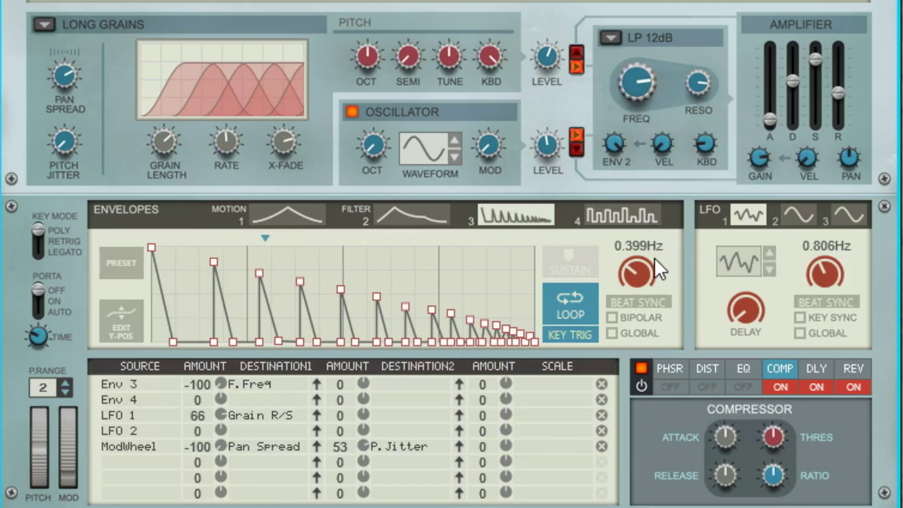
- Turn envelope 3's looping off and back on
{"action": "left_click", "coordinate": [582, 296]}
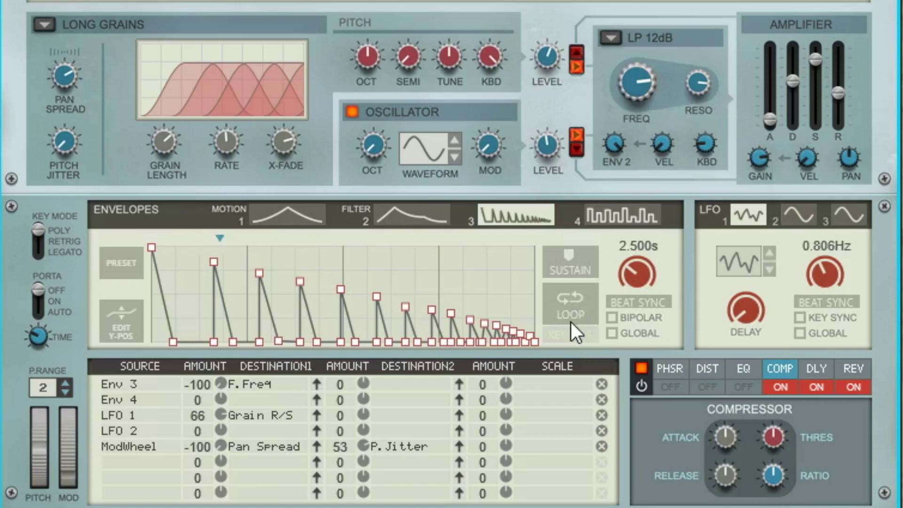
{"action": "left_click", "coordinate": [562, 292]}
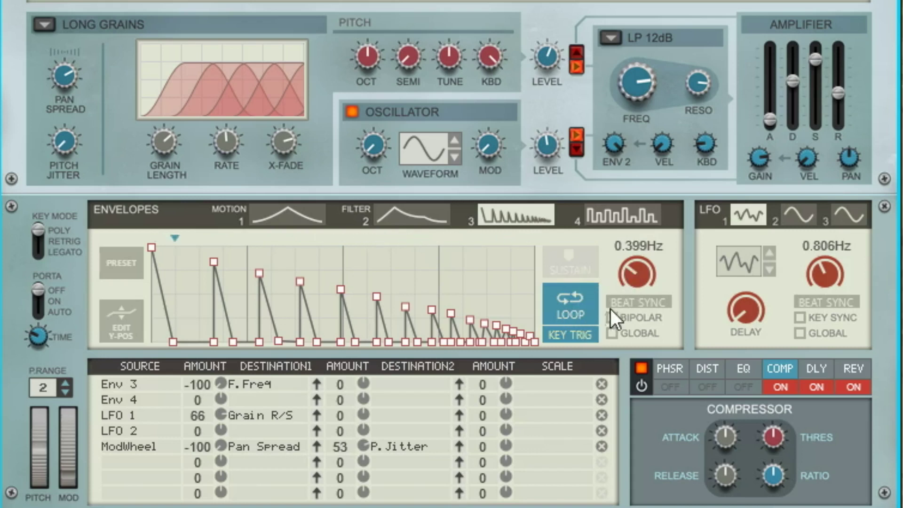
- Sync envelope 3 to the beat at 4/4 and lower the filter frequency to about a fifth of the range
{"action": "left_click", "coordinate": [622, 300]}
{"action": "scroll", "coordinate": [626, 280], "scroll_direction": "up", "scroll_amount": 5}
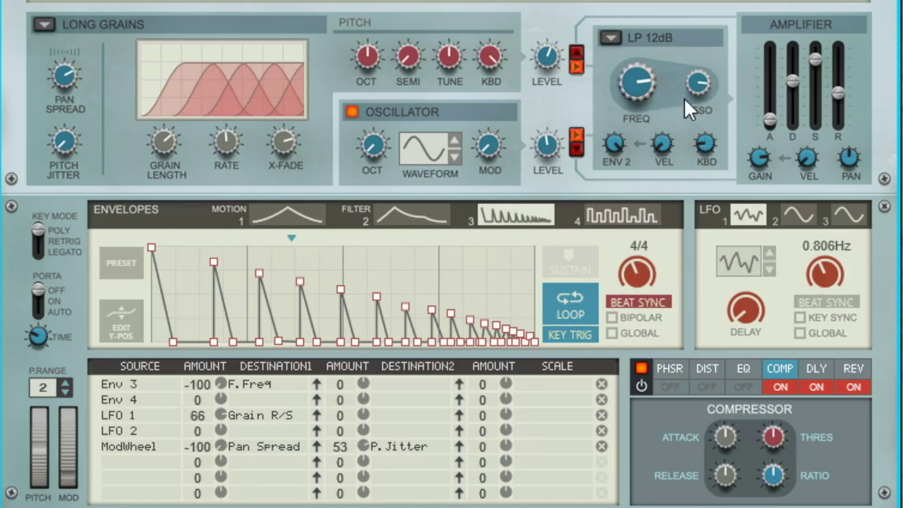
{"action": "left_click_drag", "start_coordinate": [642, 98], "coordinate": [661, 149]}
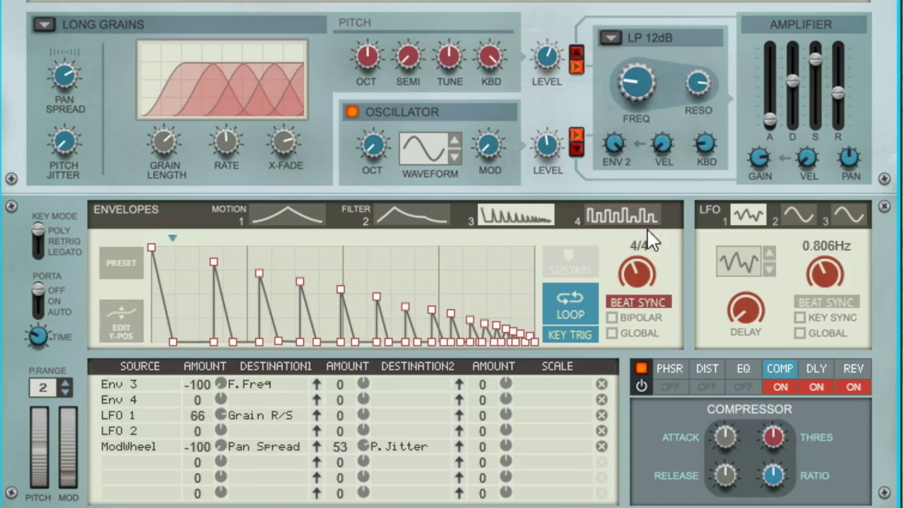
- Apply the irregular smooth wave preset to envelope 3 and turn off its looping and beat sync
{"action": "left_click", "coordinate": [133, 261]}
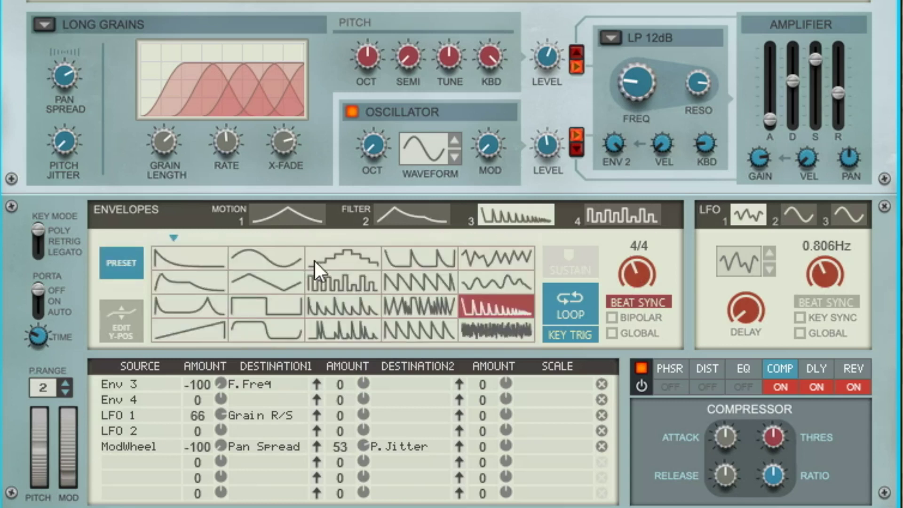
{"action": "left_click", "coordinate": [442, 303]}
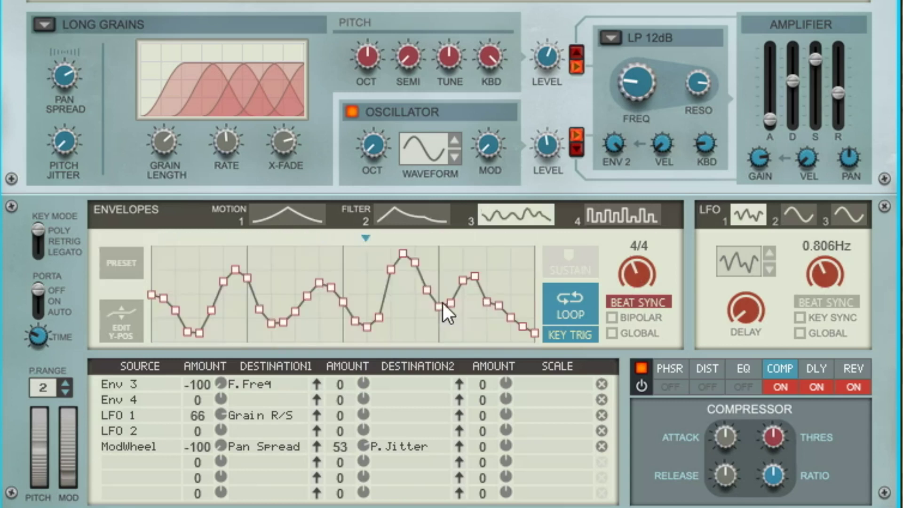
{"action": "left_click", "coordinate": [566, 293]}
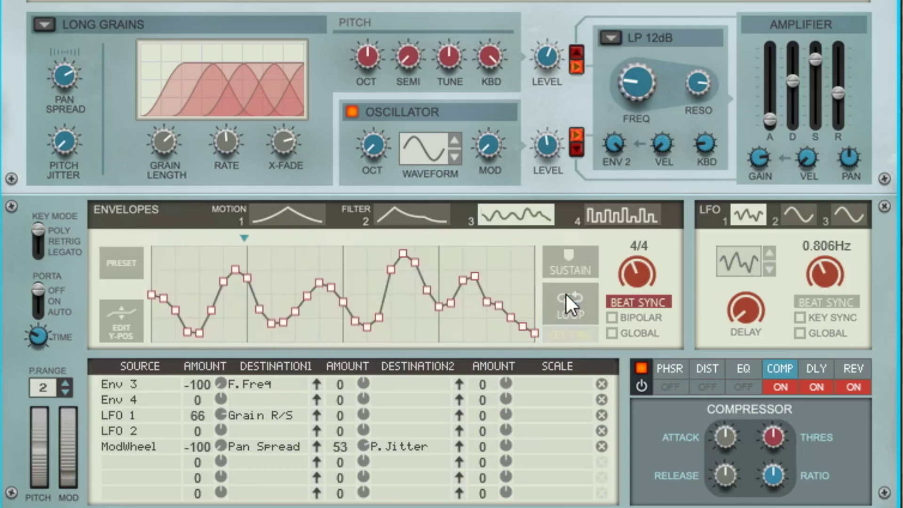
{"action": "left_click", "coordinate": [620, 301]}
- Replace envelope 3's curve with the preset of curved decaying spikes in repeating groups of three heights
{"action": "left_click", "coordinate": [136, 266]}
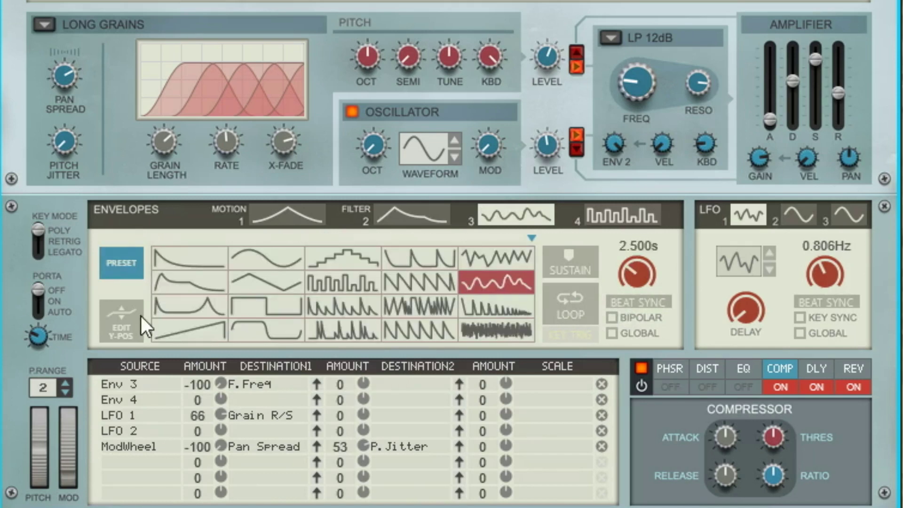
{"action": "left_click", "coordinate": [121, 265]}
{"action": "left_click", "coordinate": [134, 269]}
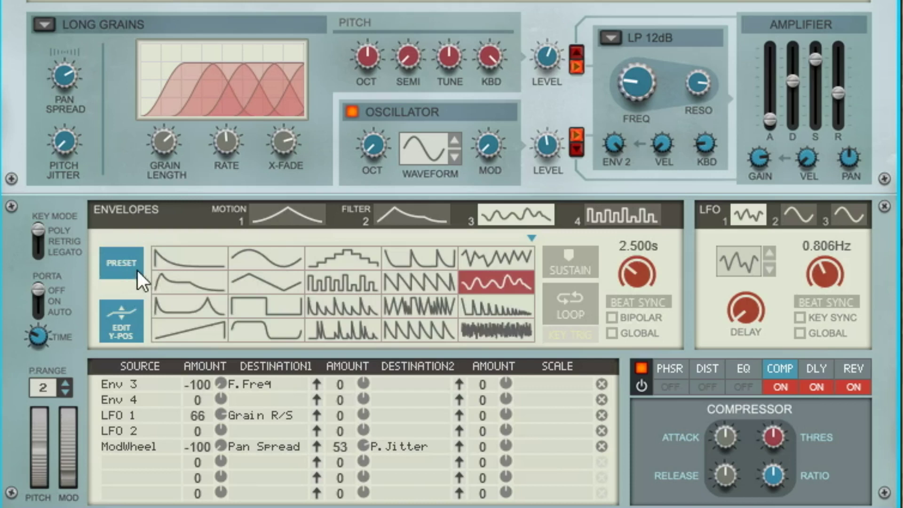
{"action": "left_click", "coordinate": [328, 303]}
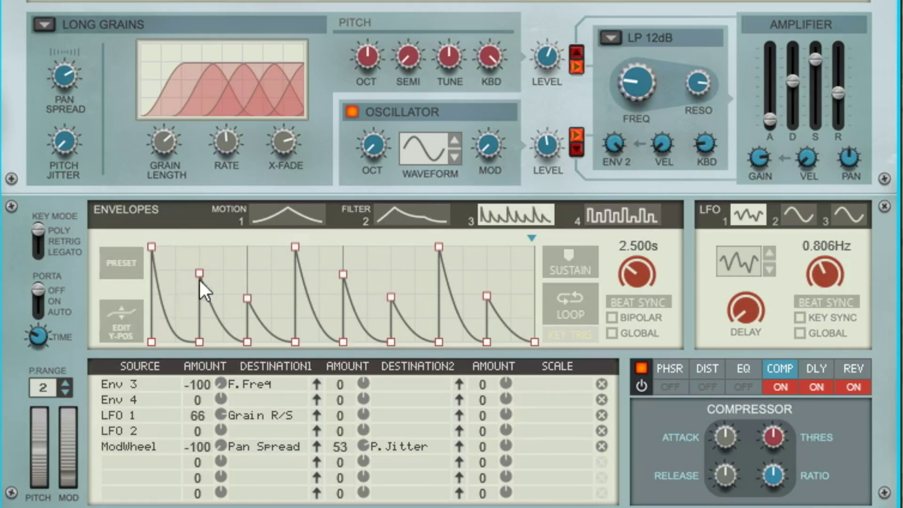
- Shift envelope 3's second peak slightly later, straighten the first decay and bow the second and third decays outward
{"action": "left_click_drag", "start_coordinate": [198, 276], "coordinate": [137, 378]}
{"action": "left_click_drag", "start_coordinate": [157, 290], "coordinate": [210, 252]}
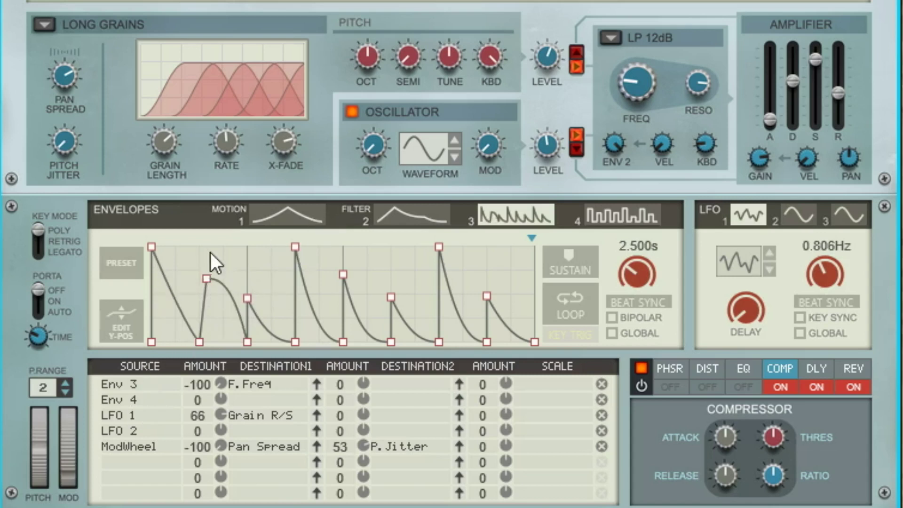
{"action": "mouse_move", "coordinate": [258, 317]}
{"action": "left_mouse_down"}
{"action": "mouse_move", "coordinate": [318, 251]}
{"action": "mouse_move", "coordinate": [269, 306]}
{"action": "left_mouse_up"}
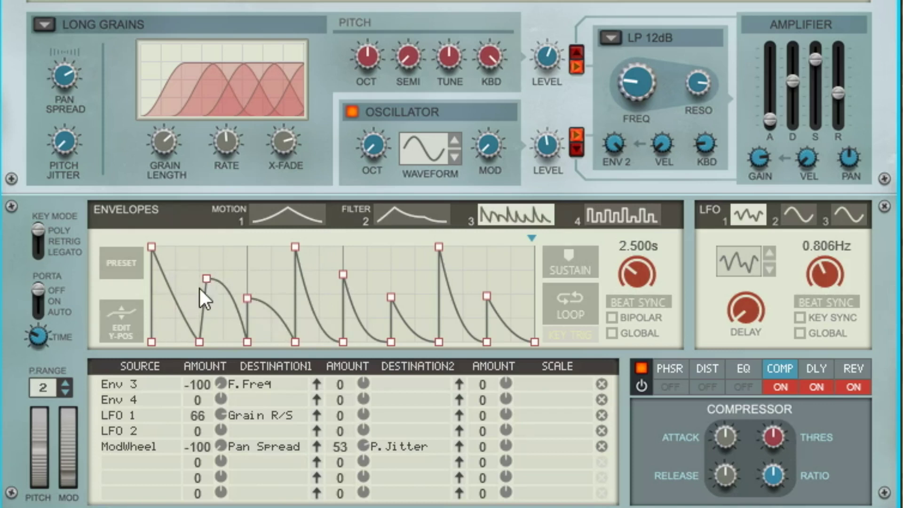
- Redraw envelope 3 freehand in Edit Y-Pos mode several times, finishing with a smooth high plateau, a dip and a second hump
{"action": "left_click", "coordinate": [134, 317]}
{"action": "mouse_move", "coordinate": [208, 293]}
{"action": "left_mouse_down"}
{"action": "mouse_move", "coordinate": [218, 304]}
{"action": "mouse_move", "coordinate": [269, 294]}
{"action": "mouse_move", "coordinate": [151, 272]}
{"action": "mouse_move", "coordinate": [157, 306]}
{"action": "mouse_move", "coordinate": [187, 261]}
{"action": "mouse_move", "coordinate": [202, 295]}
{"action": "mouse_move", "coordinate": [238, 307]}
{"action": "mouse_move", "coordinate": [239, 323]}
{"action": "mouse_move", "coordinate": [301, 250]}
{"action": "mouse_move", "coordinate": [329, 321]}
{"action": "mouse_move", "coordinate": [375, 301]}
{"action": "mouse_move", "coordinate": [406, 245]}
{"action": "mouse_move", "coordinate": [447, 253]}
{"action": "mouse_move", "coordinate": [513, 289]}
{"action": "mouse_move", "coordinate": [507, 315]}
{"action": "mouse_move", "coordinate": [438, 281]}
{"action": "mouse_move", "coordinate": [433, 299]}
{"action": "mouse_move", "coordinate": [360, 322]}
{"action": "mouse_move", "coordinate": [368, 267]}
{"action": "left_mouse_up"}
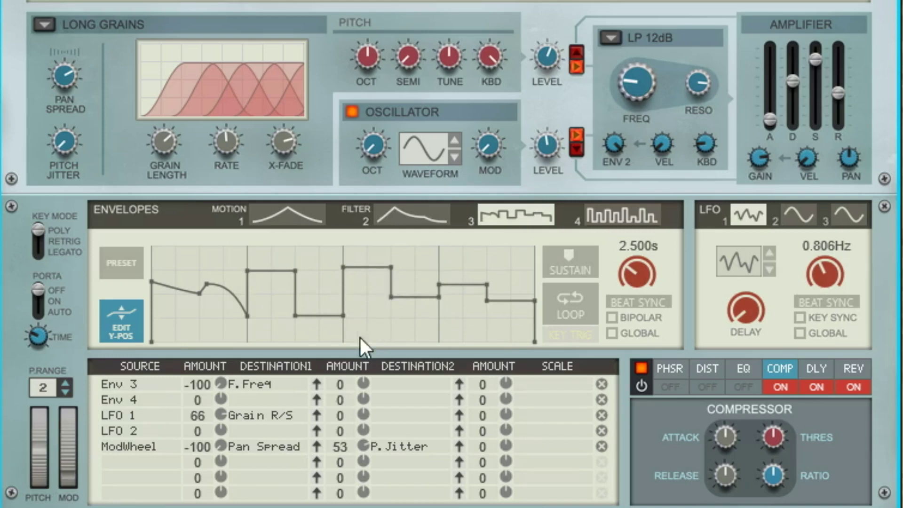
{"action": "mouse_move", "coordinate": [177, 275]}
{"action": "left_mouse_down"}
{"action": "mouse_move", "coordinate": [227, 300]}
{"action": "mouse_move", "coordinate": [312, 258]}
{"action": "mouse_move", "coordinate": [394, 328]}
{"action": "mouse_move", "coordinate": [422, 340]}
{"action": "mouse_move", "coordinate": [495, 314]}
{"action": "mouse_move", "coordinate": [513, 267]}
{"action": "mouse_move", "coordinate": [521, 323]}
{"action": "mouse_move", "coordinate": [550, 330]}
{"action": "left_mouse_up"}
{"action": "mouse_move", "coordinate": [167, 325]}
{"action": "left_mouse_down"}
{"action": "mouse_move", "coordinate": [186, 298]}
{"action": "mouse_move", "coordinate": [199, 324]}
{"action": "mouse_move", "coordinate": [189, 279]}
{"action": "left_mouse_up"}
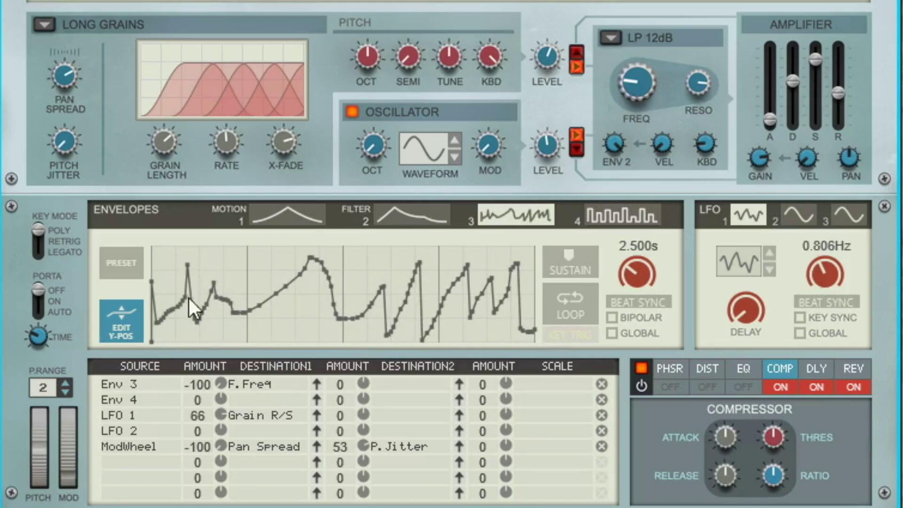
{"action": "mouse_move", "coordinate": [193, 321]}
{"action": "left_mouse_down"}
{"action": "mouse_move", "coordinate": [206, 254]}
{"action": "mouse_move", "coordinate": [173, 322]}
{"action": "mouse_move", "coordinate": [179, 353]}
{"action": "mouse_move", "coordinate": [213, 333]}
{"action": "mouse_move", "coordinate": [233, 335]}
{"action": "mouse_move", "coordinate": [334, 250]}
{"action": "mouse_move", "coordinate": [283, 312]}
{"action": "mouse_move", "coordinate": [366, 301]}
{"action": "mouse_move", "coordinate": [370, 322]}
{"action": "mouse_move", "coordinate": [385, 297]}
{"action": "mouse_move", "coordinate": [492, 293]}
{"action": "mouse_move", "coordinate": [448, 278]}
{"action": "mouse_move", "coordinate": [464, 304]}
{"action": "left_mouse_up"}
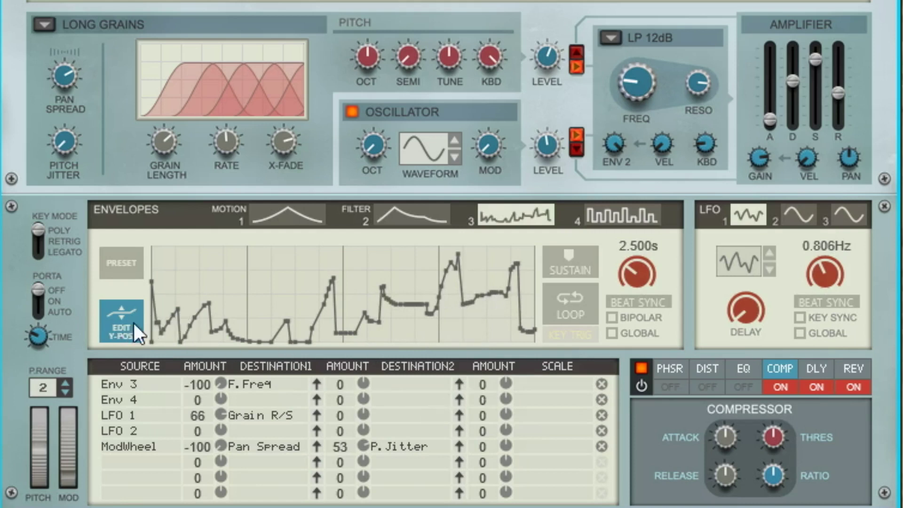
{"action": "mouse_move", "coordinate": [293, 290]}
{"action": "left_mouse_down"}
{"action": "mouse_move", "coordinate": [182, 290]}
{"action": "mouse_move", "coordinate": [160, 300]}
{"action": "mouse_move", "coordinate": [278, 267]}
{"action": "mouse_move", "coordinate": [530, 327]}
{"action": "left_mouse_up"}
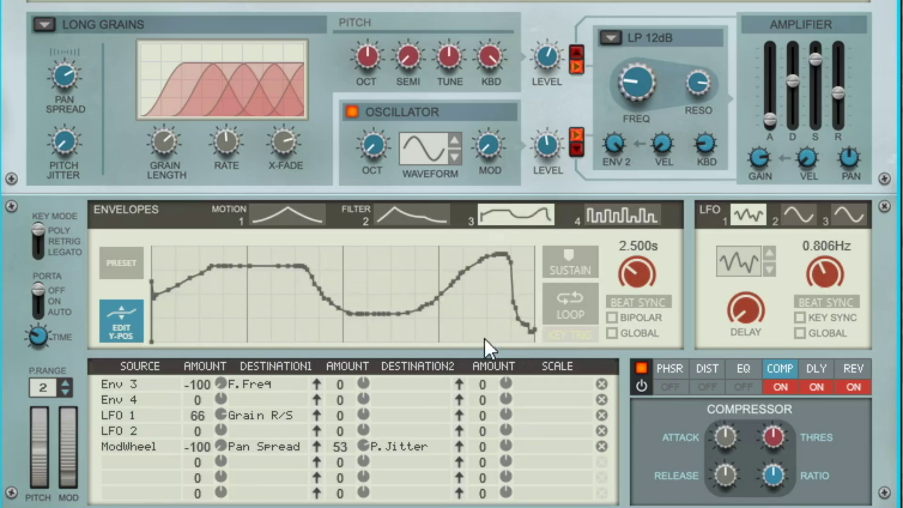
{"action": "left_click", "coordinate": [133, 318]}
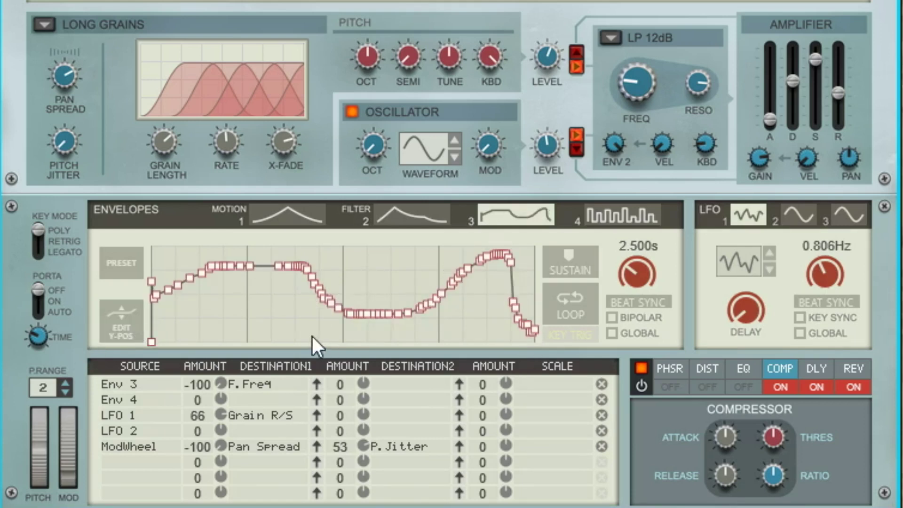
- Move individual points of envelope 3 to the upper and lower limits to form sharp spikes and notches, and turn on looping
{"action": "left_click_drag", "start_coordinate": [360, 316], "coordinate": [468, 236]}
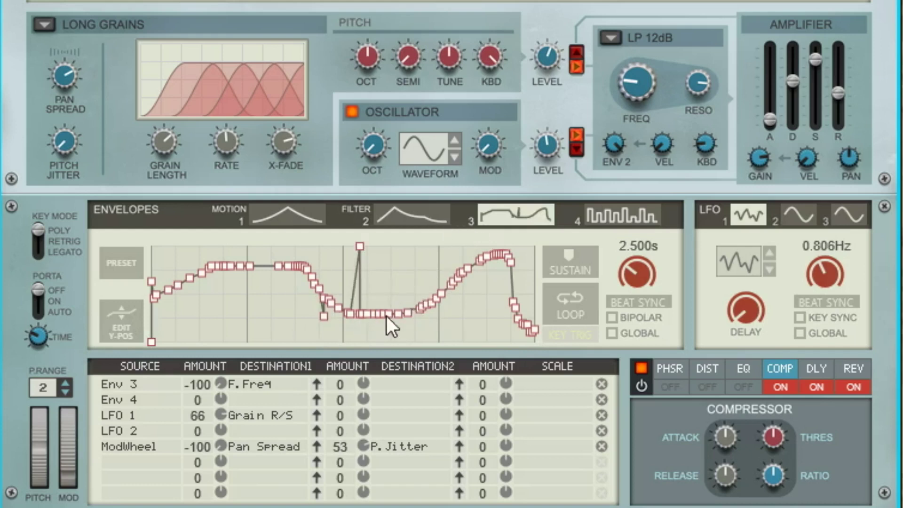
{"action": "left_click_drag", "start_coordinate": [408, 312], "coordinate": [416, 258]}
{"action": "left_click_drag", "start_coordinate": [299, 272], "coordinate": [267, 346]}
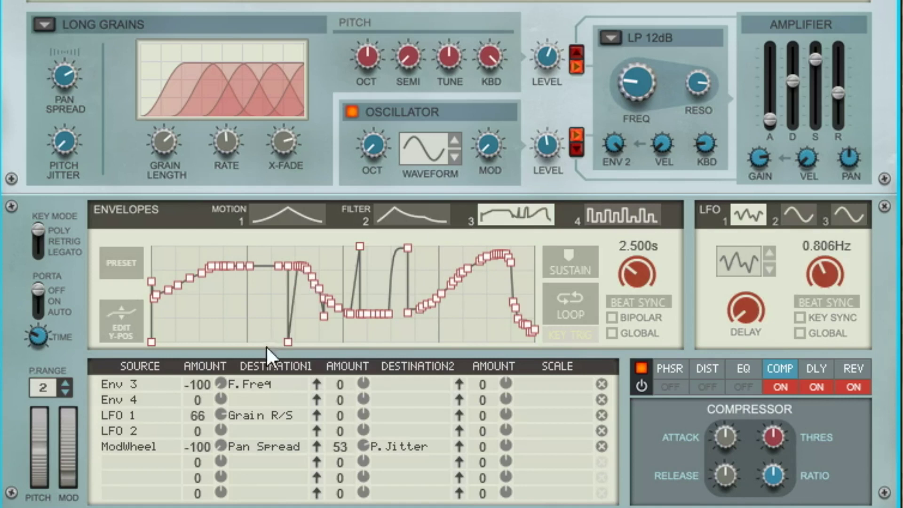
{"action": "left_click_drag", "start_coordinate": [240, 266], "coordinate": [230, 342]}
{"action": "left_click_drag", "start_coordinate": [201, 273], "coordinate": [189, 342]}
{"action": "left_click_drag", "start_coordinate": [168, 290], "coordinate": [178, 246]}
{"action": "left_click_drag", "start_coordinate": [221, 266], "coordinate": [217, 345]}
{"action": "left_click_drag", "start_coordinate": [315, 285], "coordinate": [319, 246]}
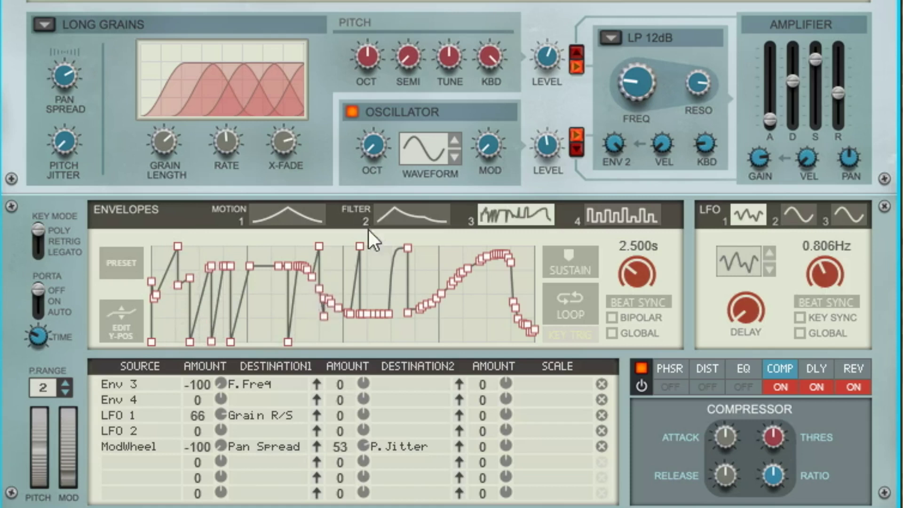
{"action": "left_click_drag", "start_coordinate": [438, 293], "coordinate": [438, 342]}
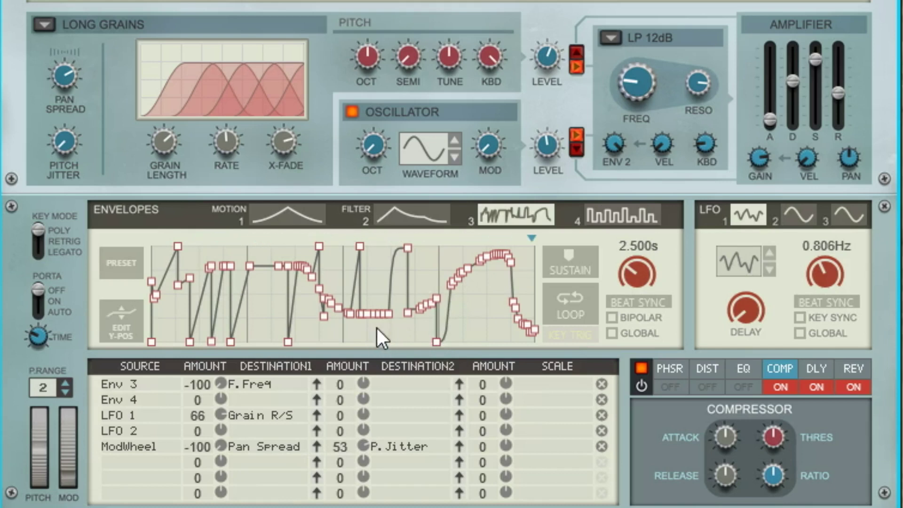
{"action": "left_click", "coordinate": [570, 301]}
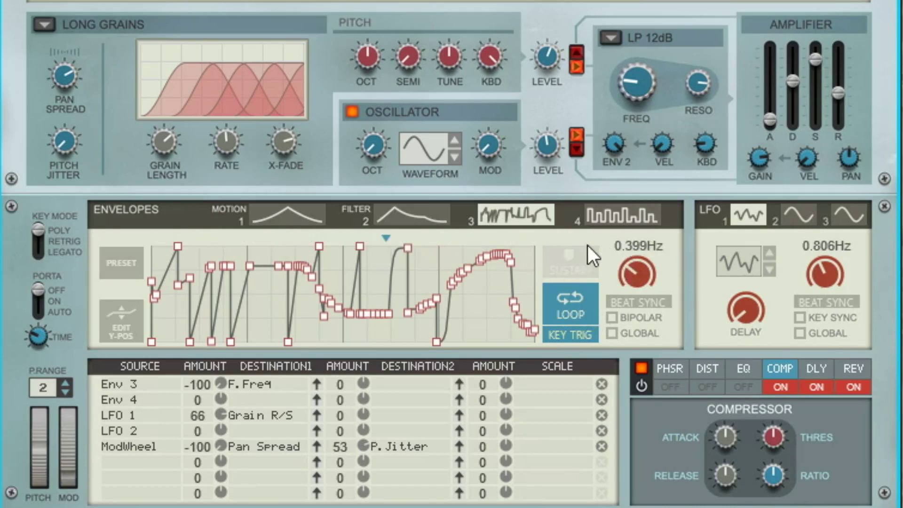
- Clear envelope 3 as a modulation source and raise the filter envelope's sustain point to about three quarters of full level
{"action": "left_click", "coordinate": [445, 215]}
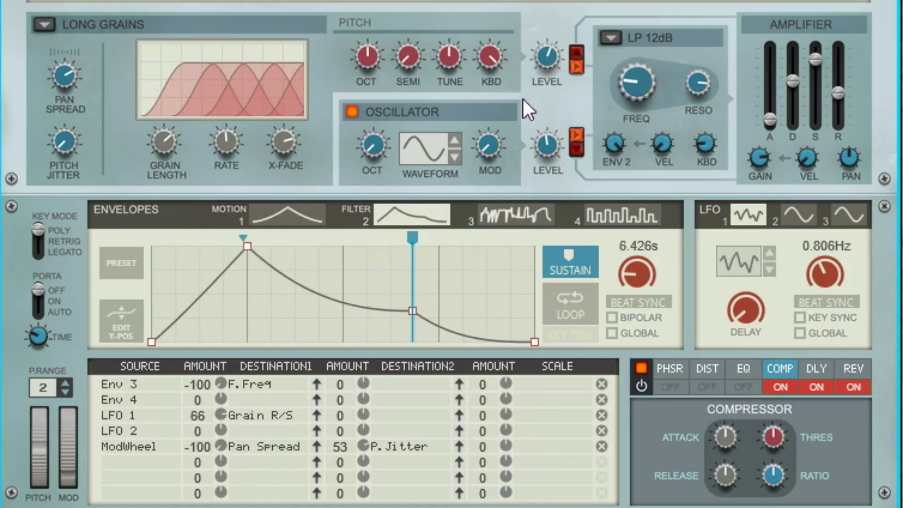
{"action": "left_click", "coordinate": [164, 387]}
{"action": "left_click", "coordinate": [202, 393]}
{"action": "left_click_drag", "start_coordinate": [413, 312], "coordinate": [411, 271]}
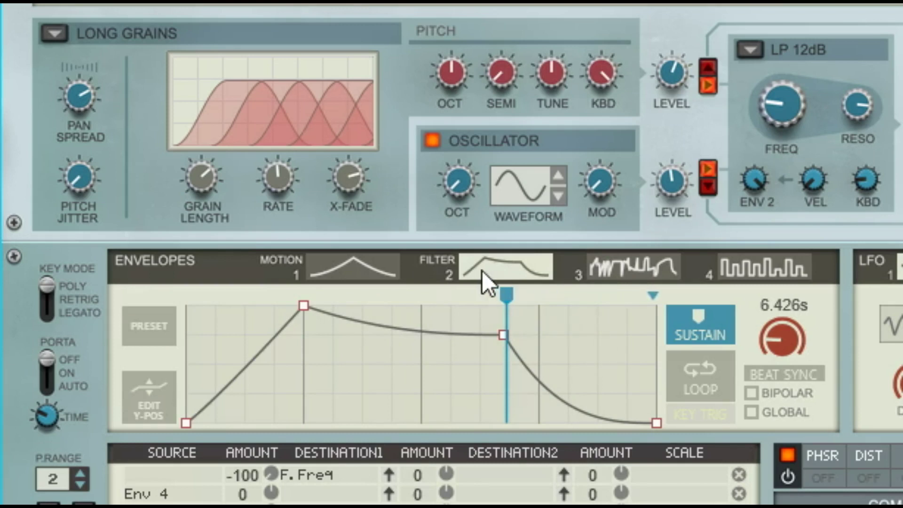
- Raise the filter frequency slightly and its velocity amount to just above halfway, and turn off the filter envelope's sustain
{"action": "left_click_drag", "start_coordinate": [784, 117], "coordinate": [789, 120]}
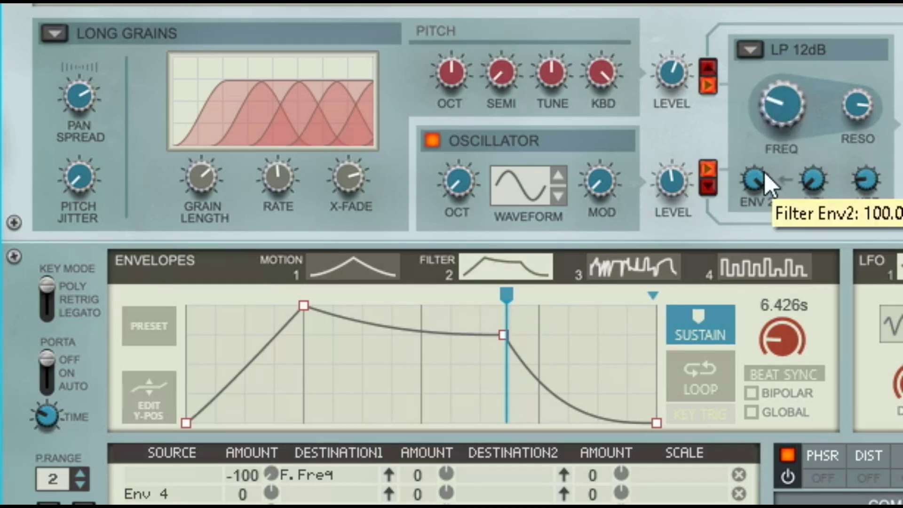
{"action": "left_click_drag", "start_coordinate": [807, 180], "coordinate": [825, 154]}
{"action": "left_click", "coordinate": [710, 327]}
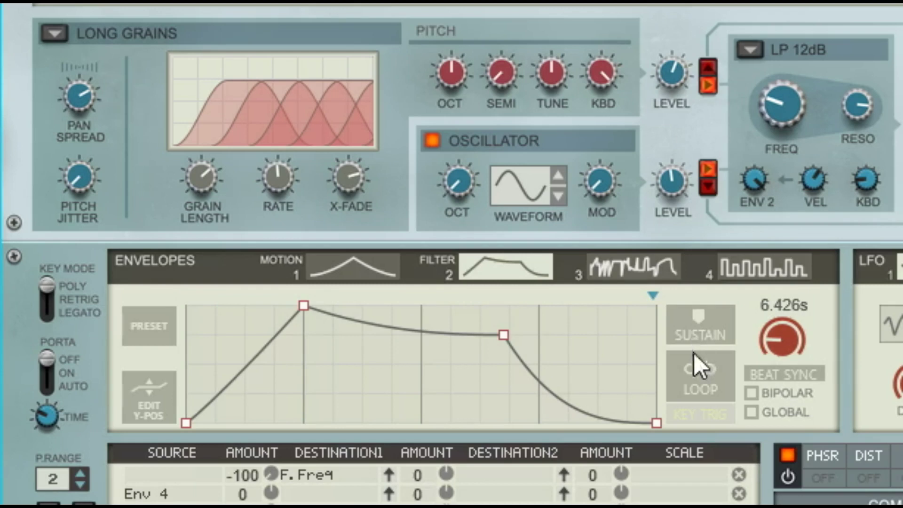
- Loop the filter envelope with key triggering off, briefly switching looping off and on again
{"action": "left_click", "coordinate": [722, 375]}
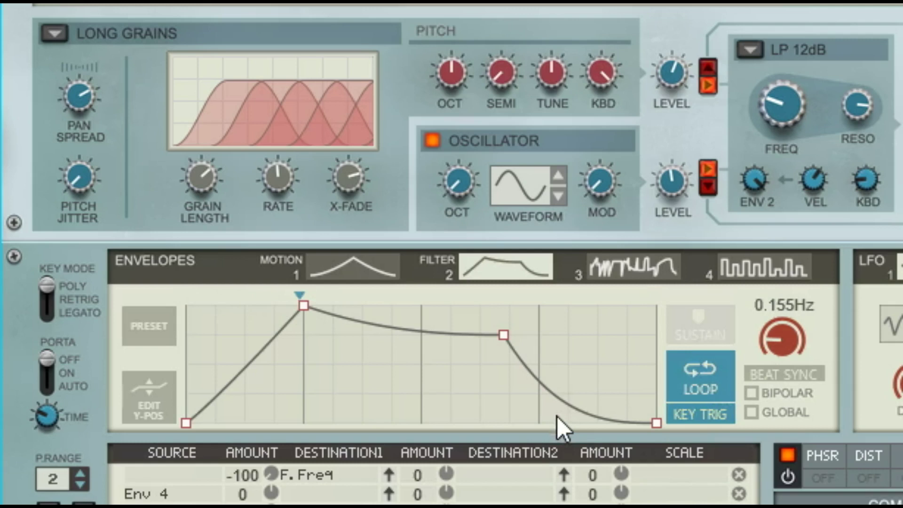
{"action": "left_click", "coordinate": [678, 411]}
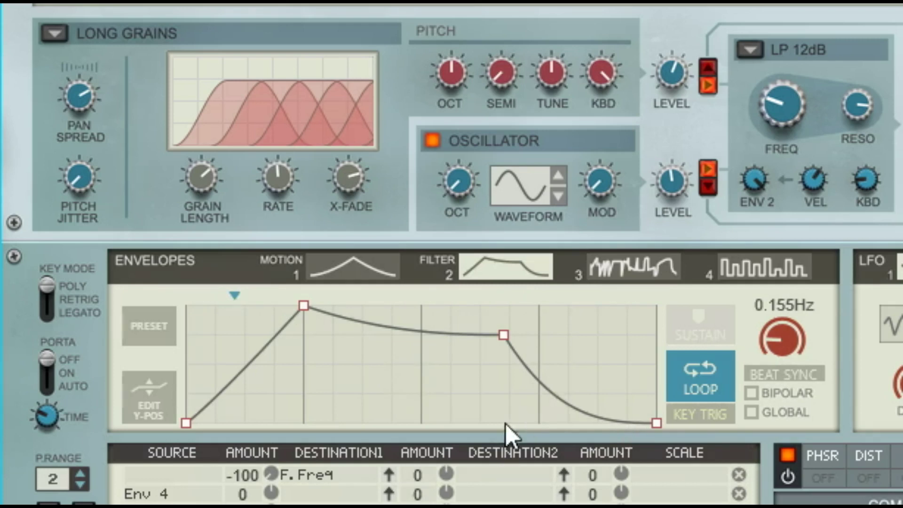
{"action": "left_click", "coordinate": [691, 386]}
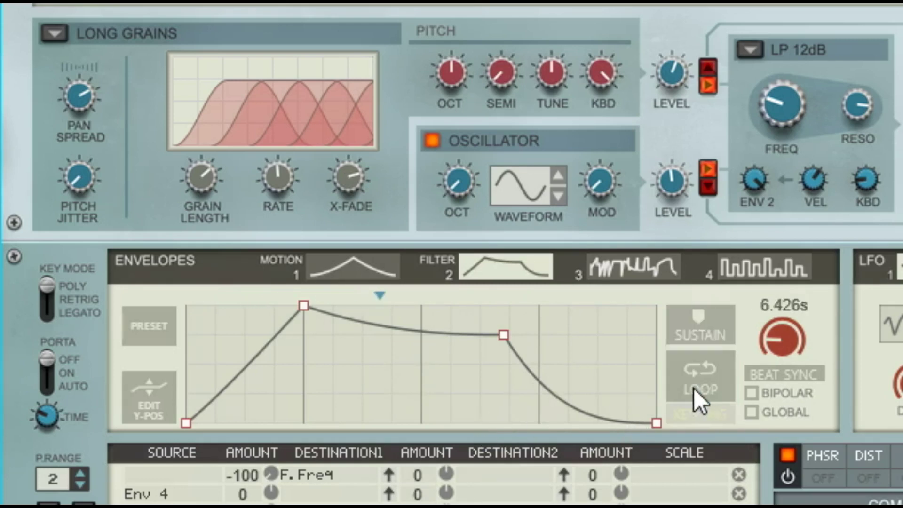
{"action": "left_click", "coordinate": [708, 382]}
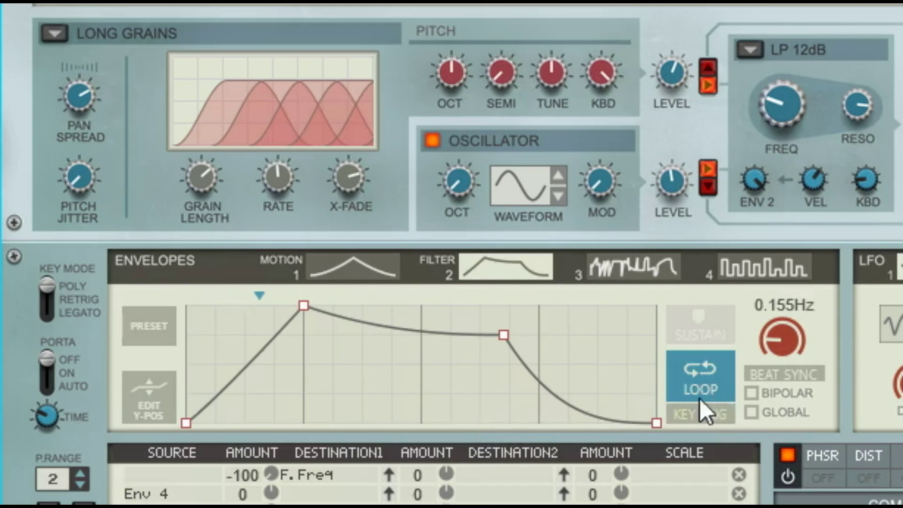
- Compare the looping filter envelope with key triggering on and off, leaving both key triggering and looping off
{"action": "left_click", "coordinate": [692, 414]}
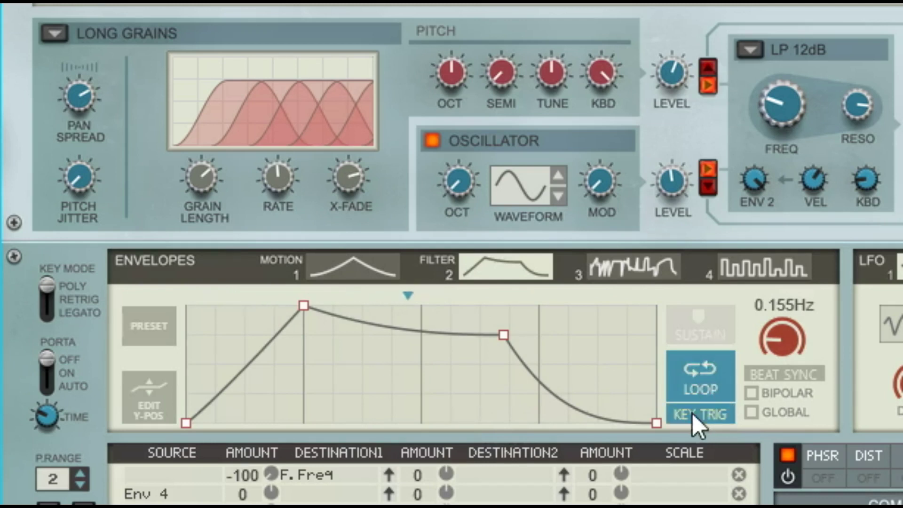
{"action": "left_click", "coordinate": [692, 414]}
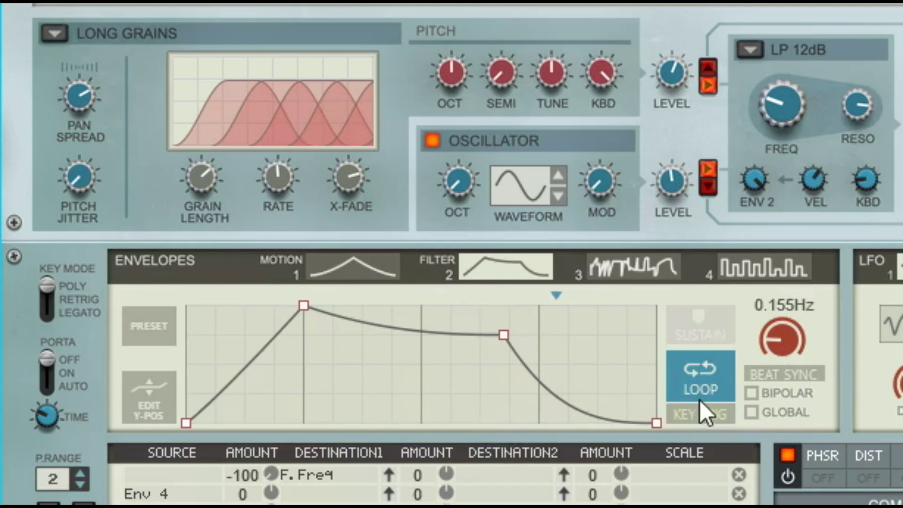
{"action": "left_click", "coordinate": [697, 414]}
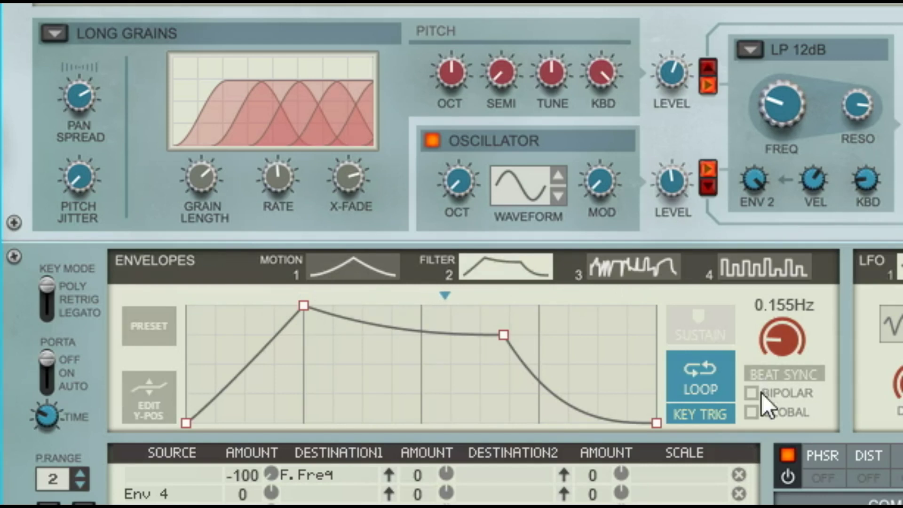
{"action": "left_click", "coordinate": [726, 413]}
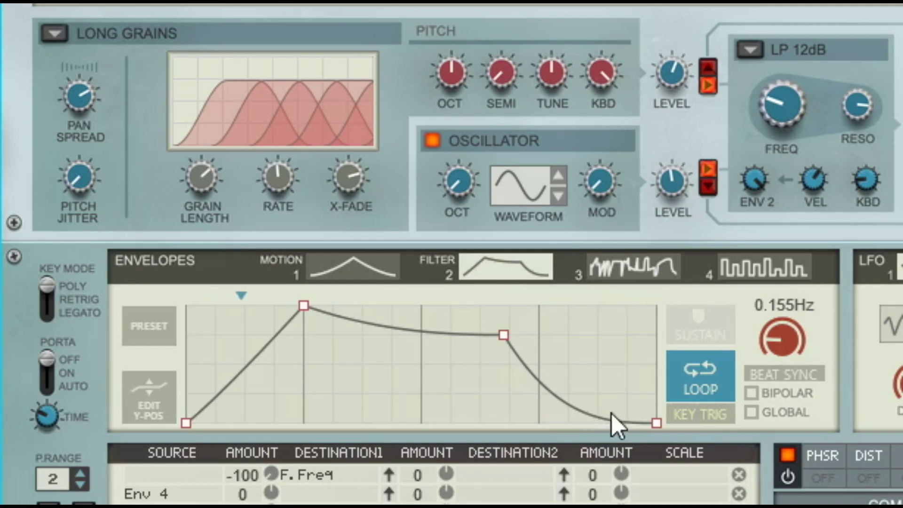
{"action": "left_click", "coordinate": [716, 416]}
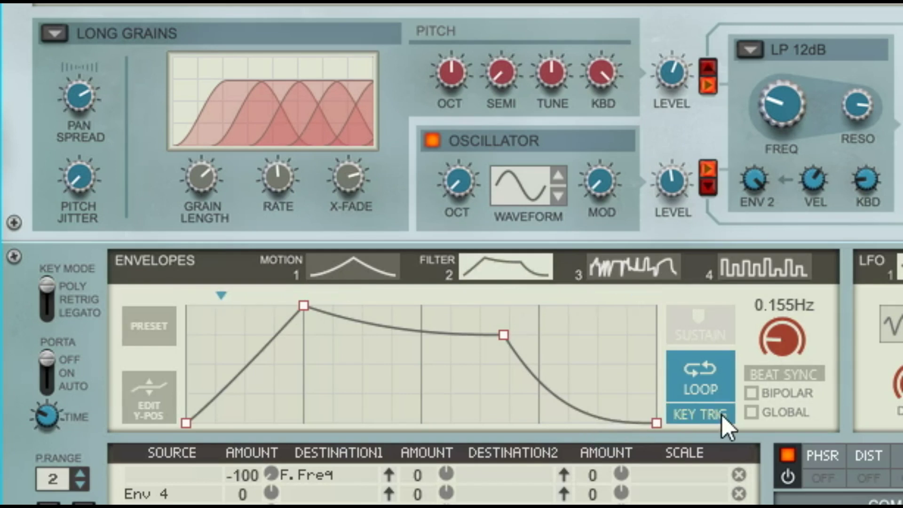
{"action": "left_click", "coordinate": [723, 416]}
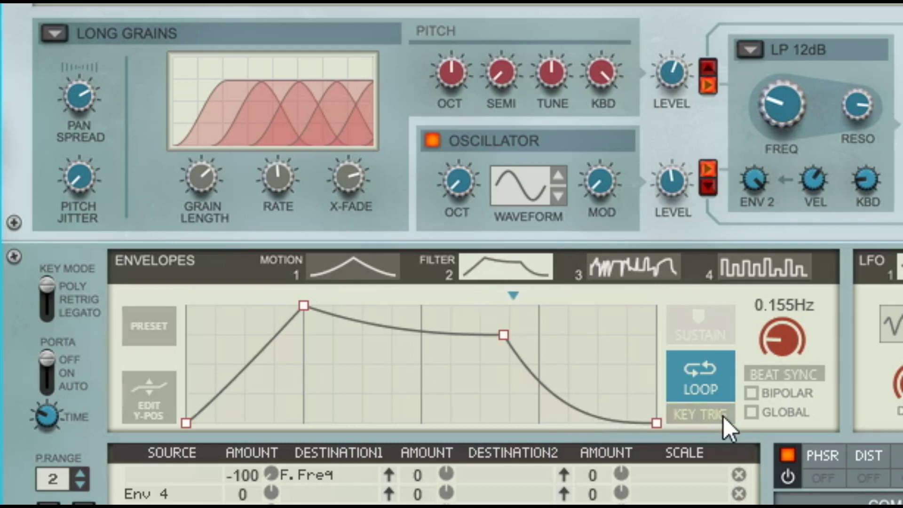
{"action": "left_click", "coordinate": [692, 389]}
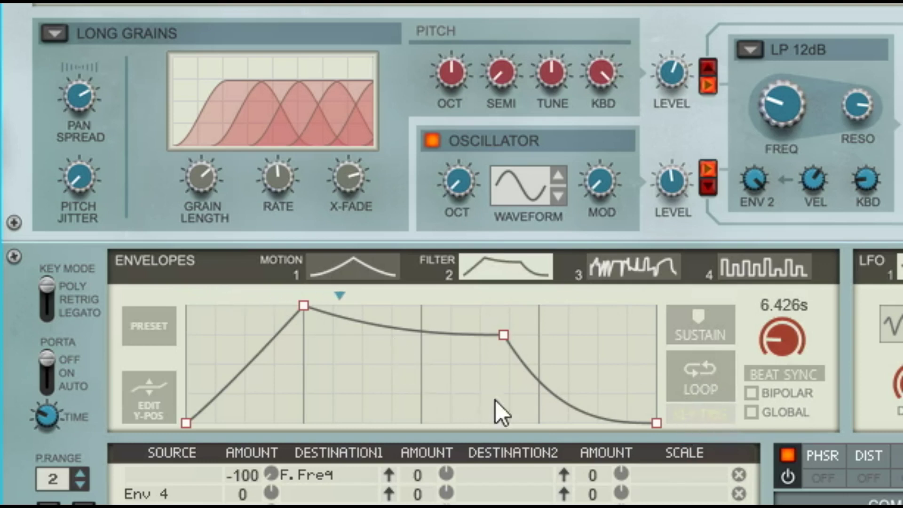
- Set the filter envelope's time to 1.668 s and turn on beat sync
{"action": "left_click_drag", "start_coordinate": [782, 332], "coordinate": [783, 337]}
{"action": "left_click_drag", "start_coordinate": [806, 293], "coordinate": [808, 388]}
{"action": "left_click", "coordinate": [781, 376]}
{"action": "left_click", "coordinate": [786, 374]}
{"action": "left_click", "coordinate": [790, 370]}
- Sweep the filter envelope's synced length through 4/4, 1/64 and 8 bars, and turn off beat sync
{"action": "left_click_drag", "start_coordinate": [774, 326], "coordinate": [776, 354]}
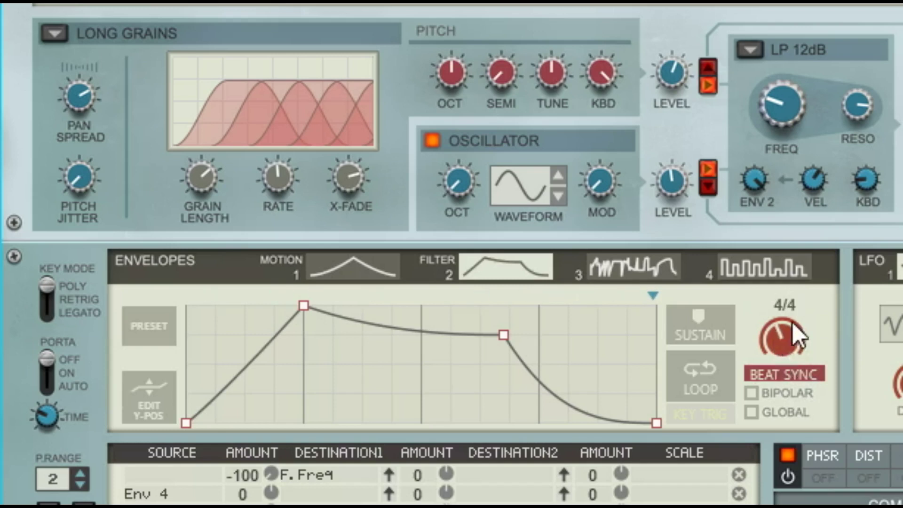
{"action": "left_click_drag", "start_coordinate": [802, 301], "coordinate": [886, 145]}
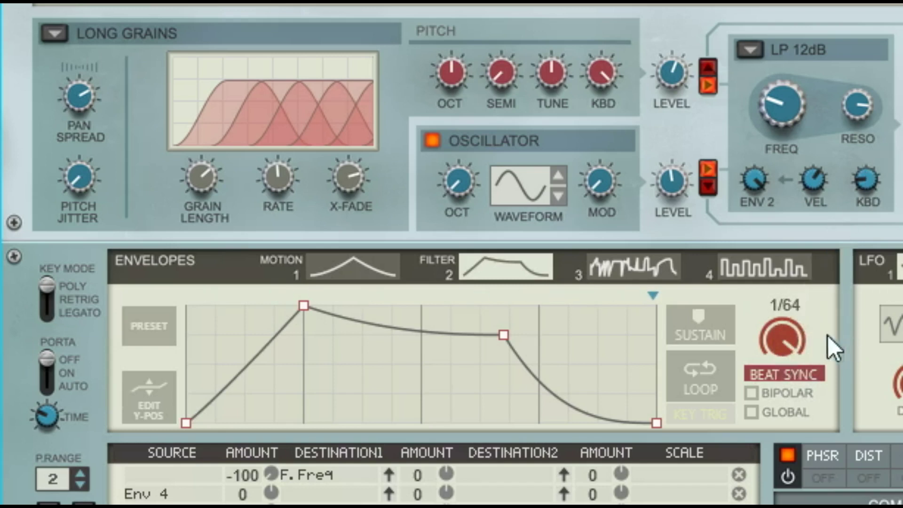
{"action": "left_click_drag", "start_coordinate": [784, 355], "coordinate": [785, 506]}
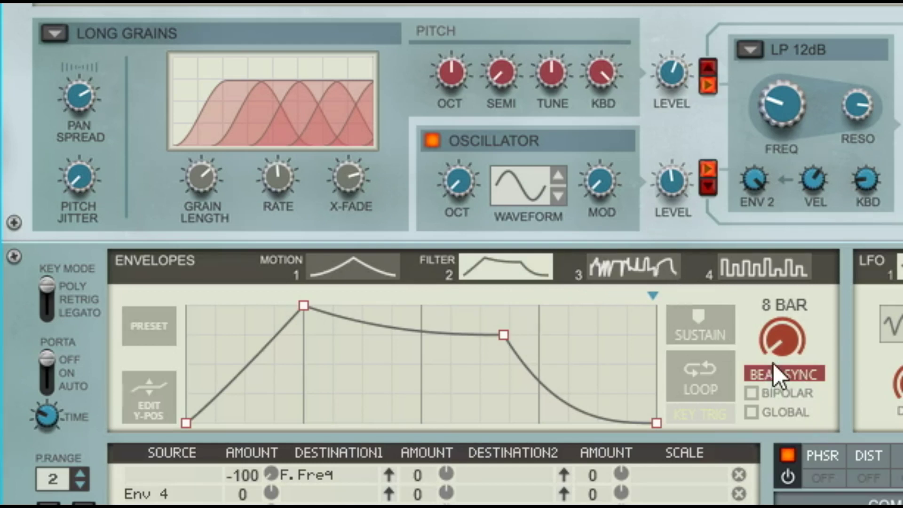
{"action": "left_click", "coordinate": [760, 374]}
- Try the filter envelope's bipolar option on and off, and lower its third curve point to about half level
{"action": "left_click", "coordinate": [752, 393]}
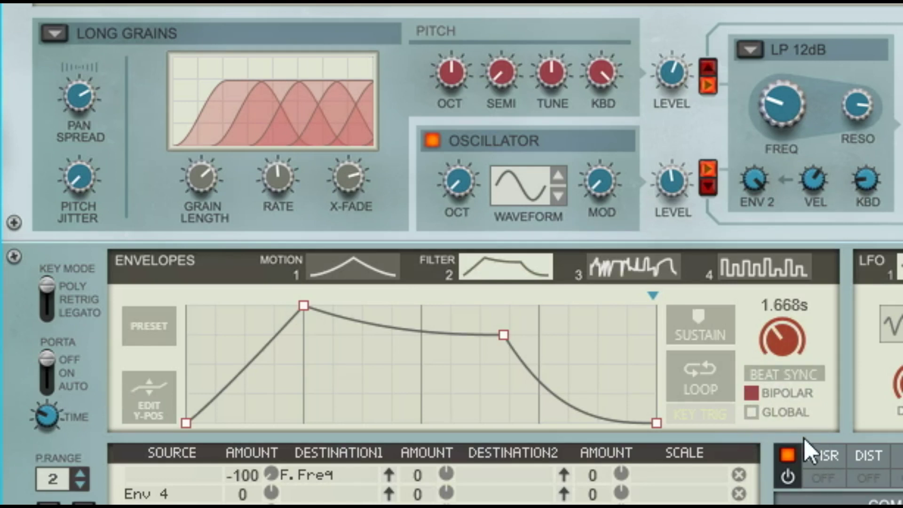
{"action": "left_click", "coordinate": [755, 397]}
{"action": "left_click_drag", "start_coordinate": [202, 369], "coordinate": [292, 374]}
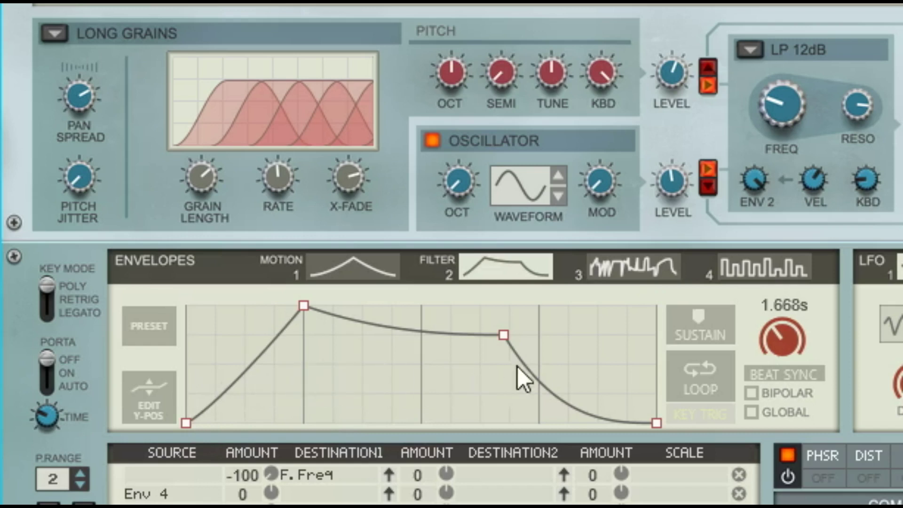
{"action": "left_click_drag", "start_coordinate": [507, 340], "coordinate": [502, 368]}
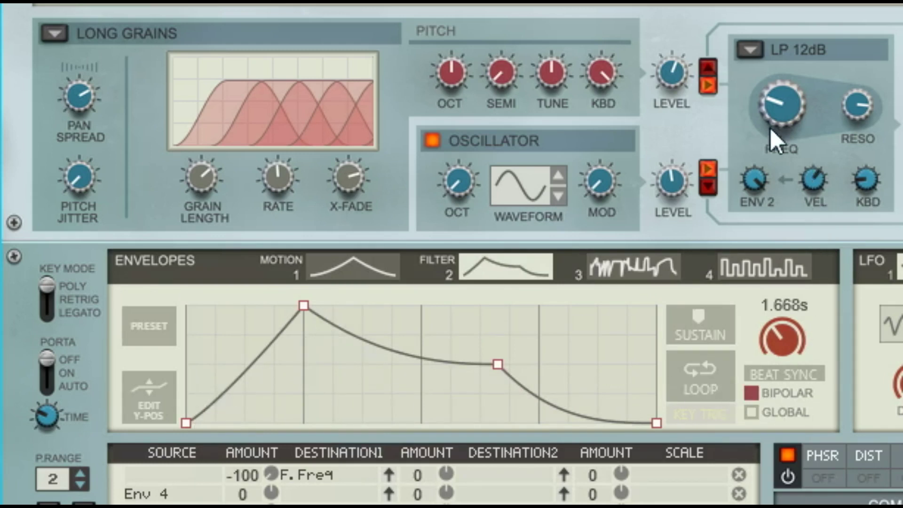
- Raise the filter frequency to about its midpoint and lengthen the filter envelope's time to 9.632 s
{"action": "left_click_drag", "start_coordinate": [806, 172], "coordinate": [795, 90]}
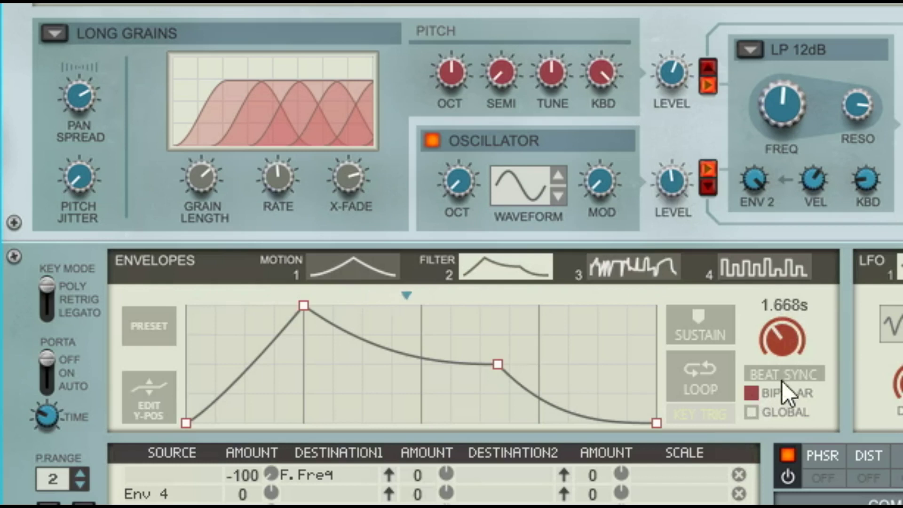
{"action": "left_click_drag", "start_coordinate": [786, 338], "coordinate": [776, 436]}
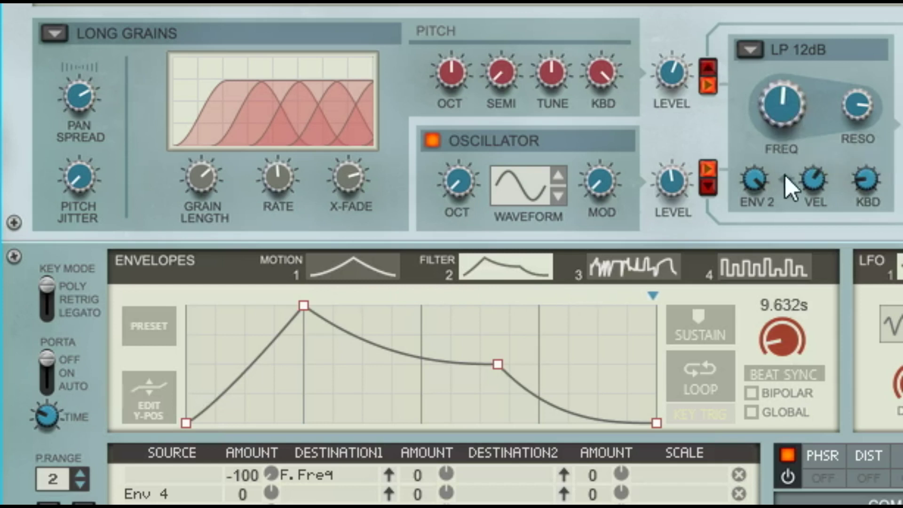
- Sweep the filter frequency up to maximum, down below the middle and back to about its midpoint
{"action": "mouse_move", "coordinate": [781, 106]}
{"action": "left_mouse_down"}
{"action": "mouse_move", "coordinate": [786, 178]}
{"action": "mouse_move", "coordinate": [789, 120]}
{"action": "left_mouse_up"}
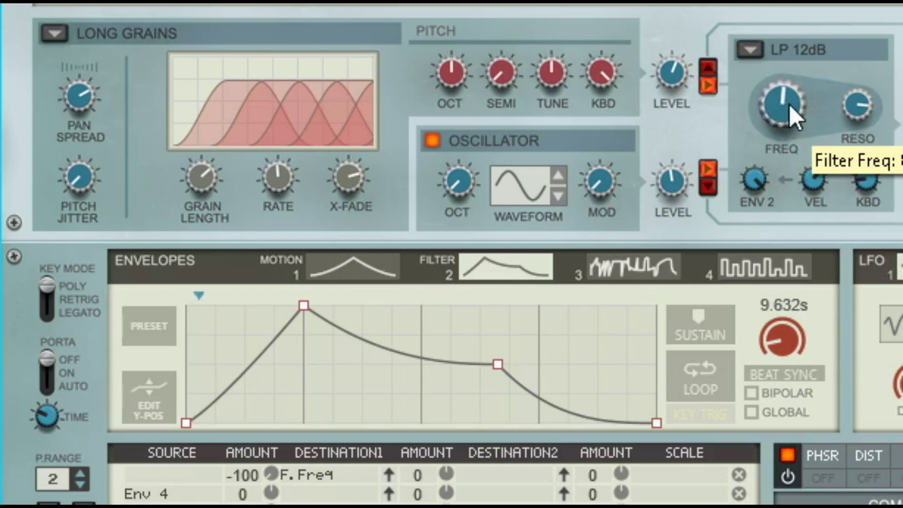
{"action": "left_click_drag", "start_coordinate": [789, 105], "coordinate": [805, 26]}
{"action": "left_click_drag", "start_coordinate": [805, 62], "coordinate": [805, 111]}
{"action": "left_click_drag", "start_coordinate": [803, 95], "coordinate": [857, 2]}
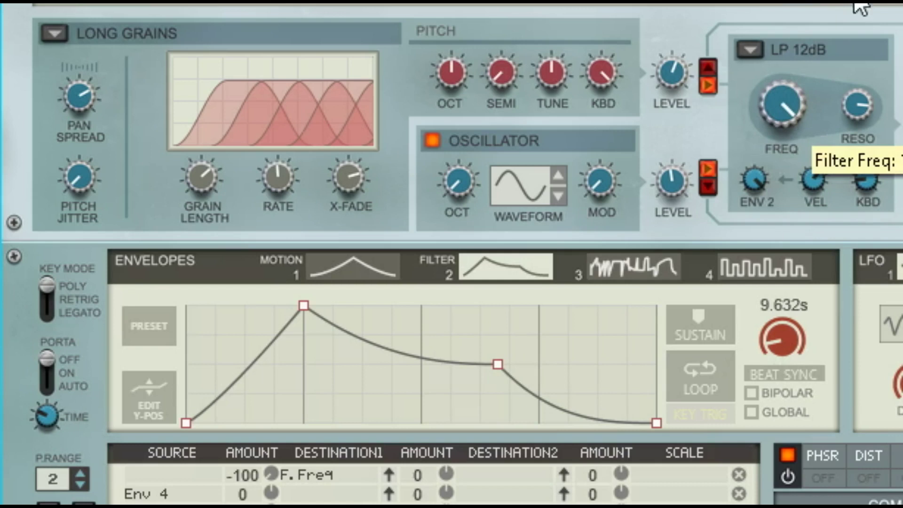
{"action": "left_click_drag", "start_coordinate": [856, 47], "coordinate": [845, 165]}
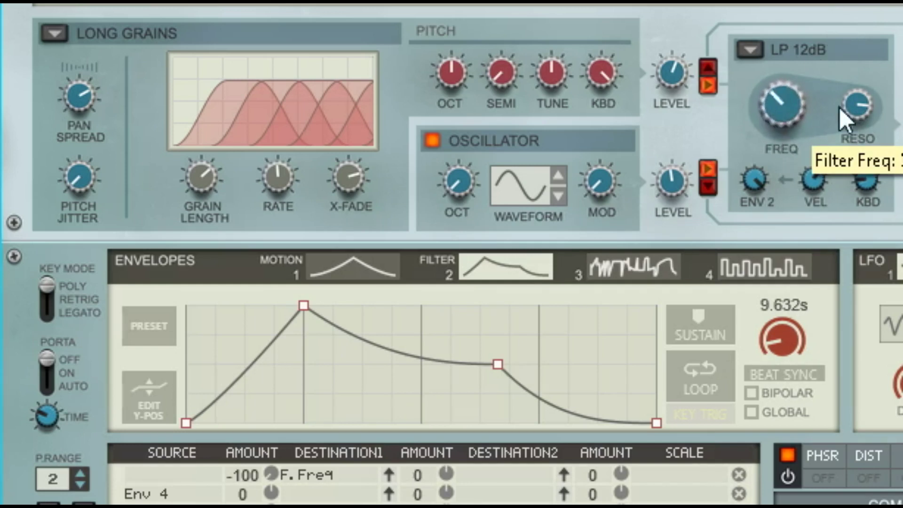
{"action": "left_click_drag", "start_coordinate": [800, 108], "coordinate": [799, 77]}
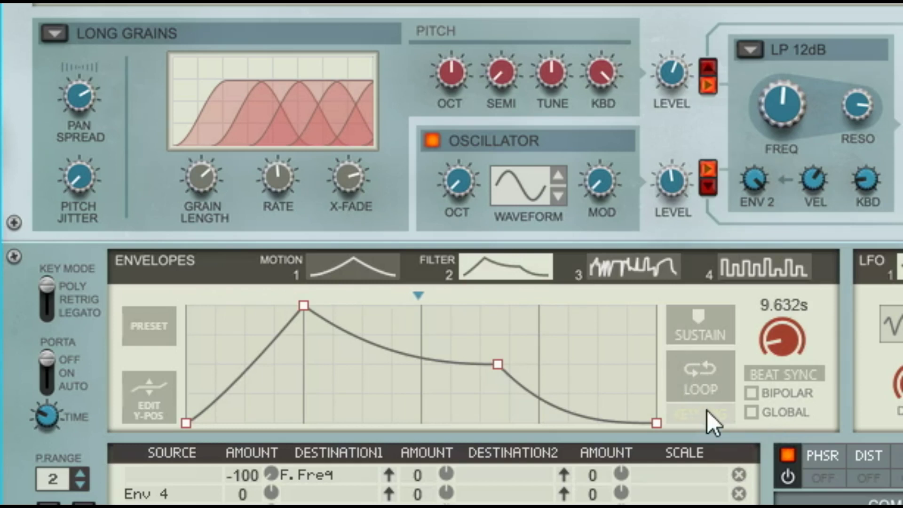
- Switch the filter envelope's Global option on and off several times to compare shared and per-note envelope behaviour
{"action": "left_click", "coordinate": [753, 413]}
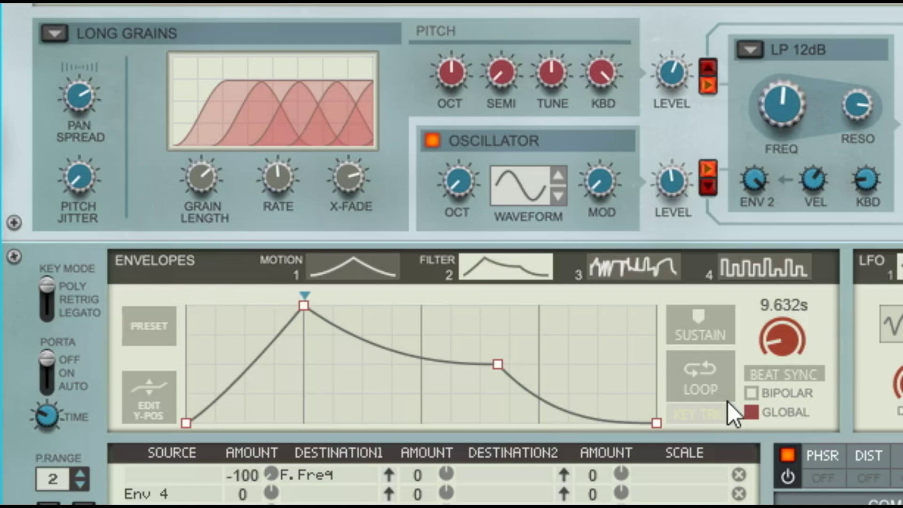
{"action": "left_click", "coordinate": [750, 415]}
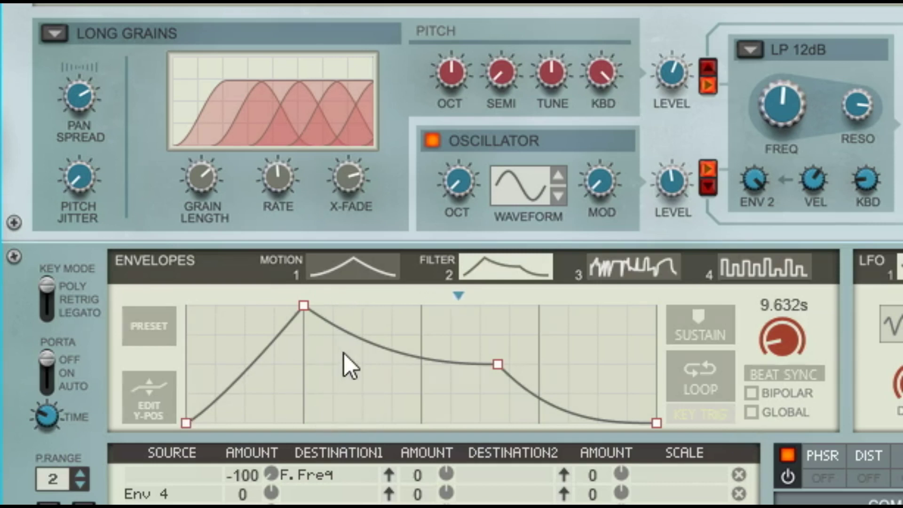
{"action": "double_click", "coordinate": [496, 354]}
{"action": "left_click", "coordinate": [751, 412]}
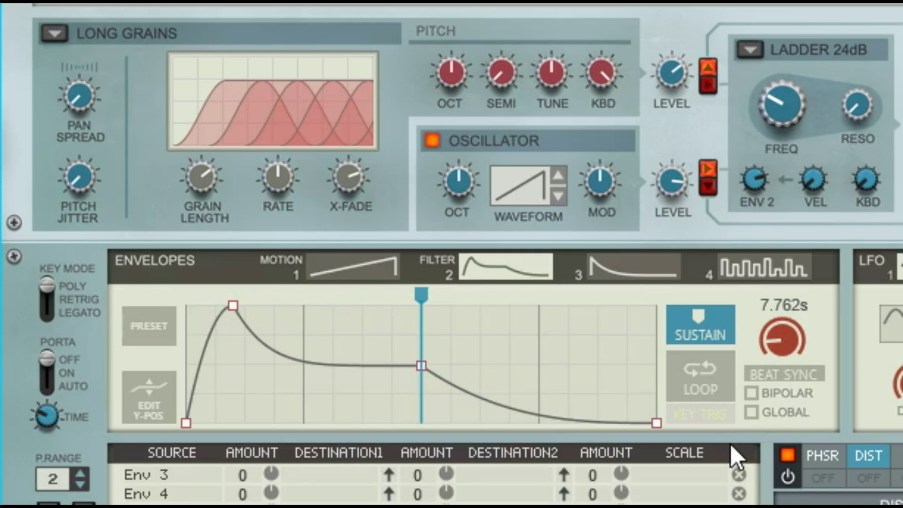
{"action": "left_click", "coordinate": [751, 411]}
{"action": "left_click", "coordinate": [753, 413]}
{"action": "left_click", "coordinate": [753, 413]}
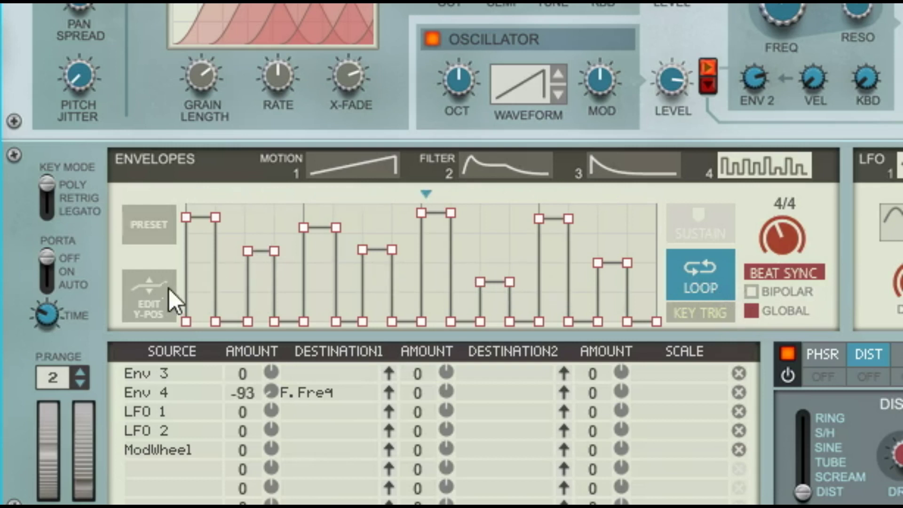
- Try the irregular zigzag curve preset and the even descending sawtooth preset on envelope 4
{"action": "left_click", "coordinate": [168, 229]}
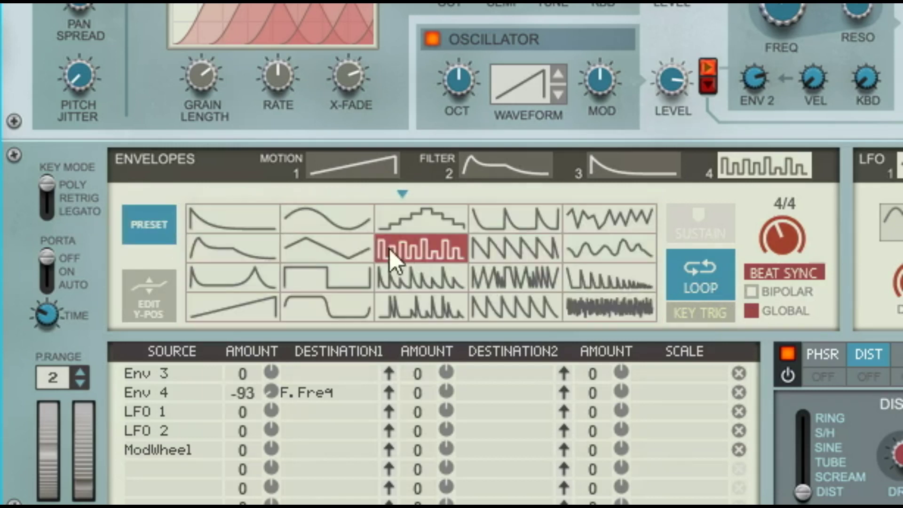
{"action": "left_click", "coordinate": [494, 272]}
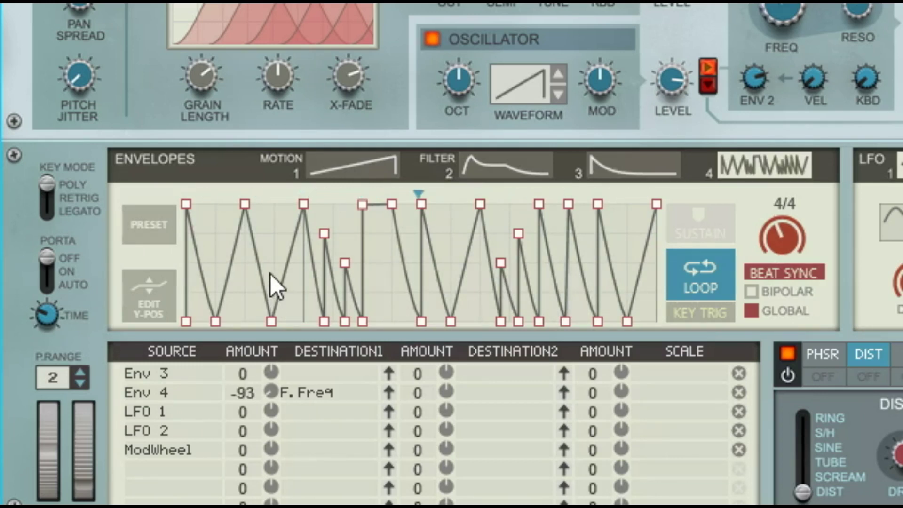
{"action": "left_click", "coordinate": [163, 227]}
{"action": "left_click", "coordinate": [498, 247]}
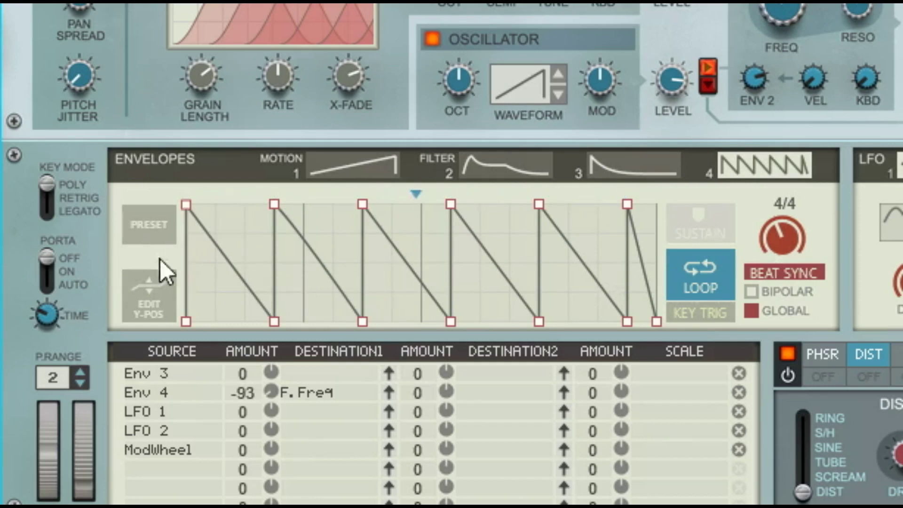
- Try the decaying spikes curve preset and the dense noise curve preset on envelope 4
{"action": "left_click", "coordinate": [150, 228]}
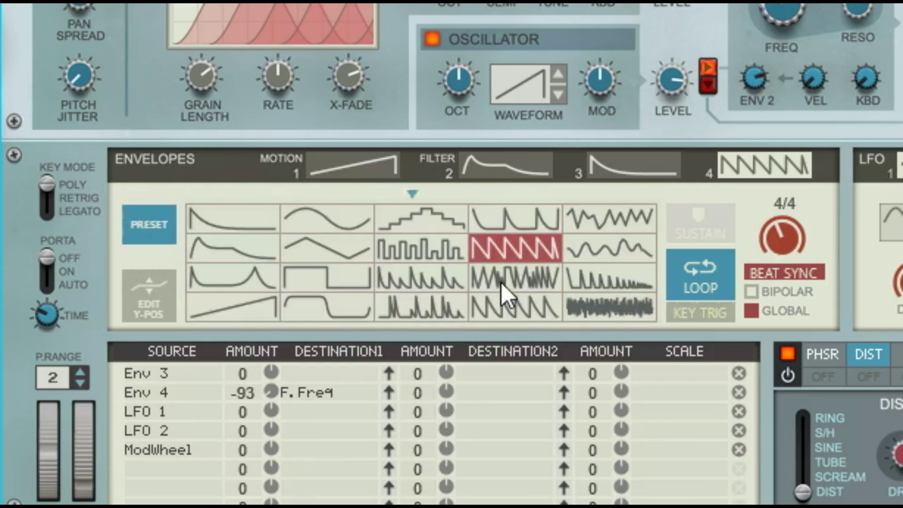
{"action": "left_click", "coordinate": [588, 278]}
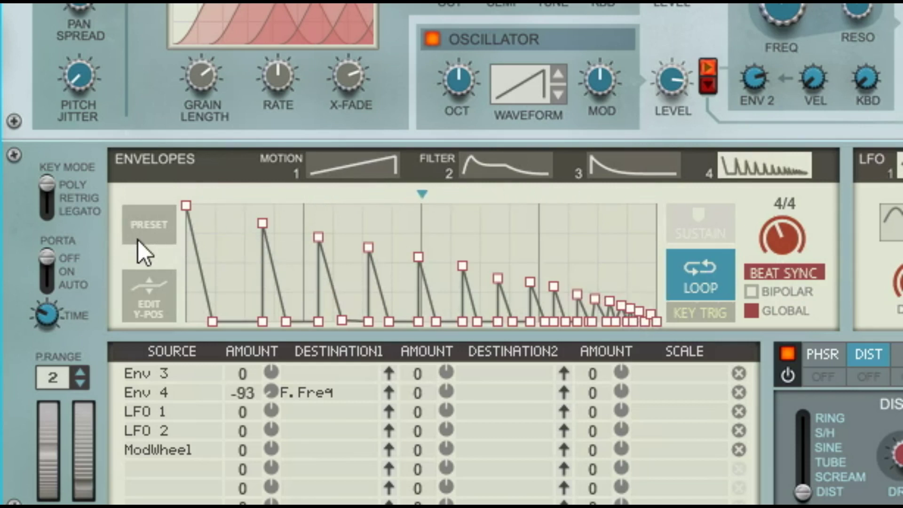
{"action": "left_click", "coordinate": [149, 225]}
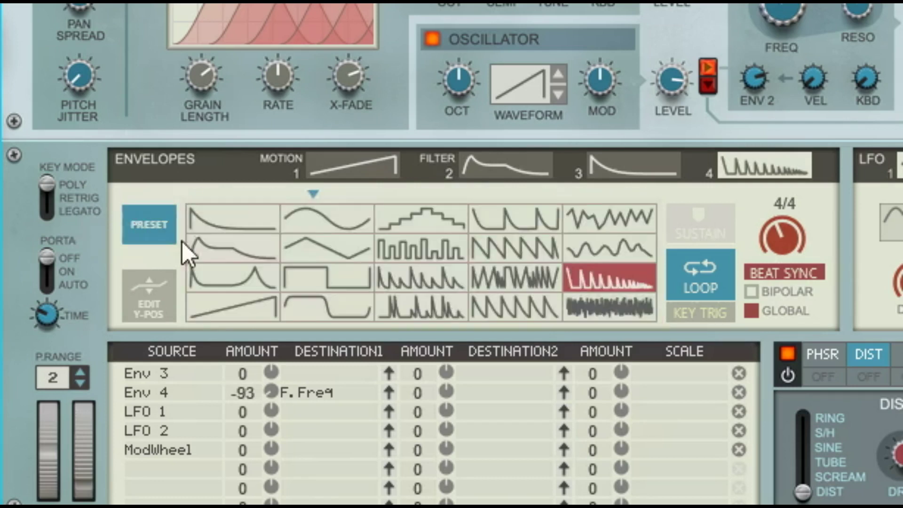
{"action": "left_click", "coordinate": [588, 299]}
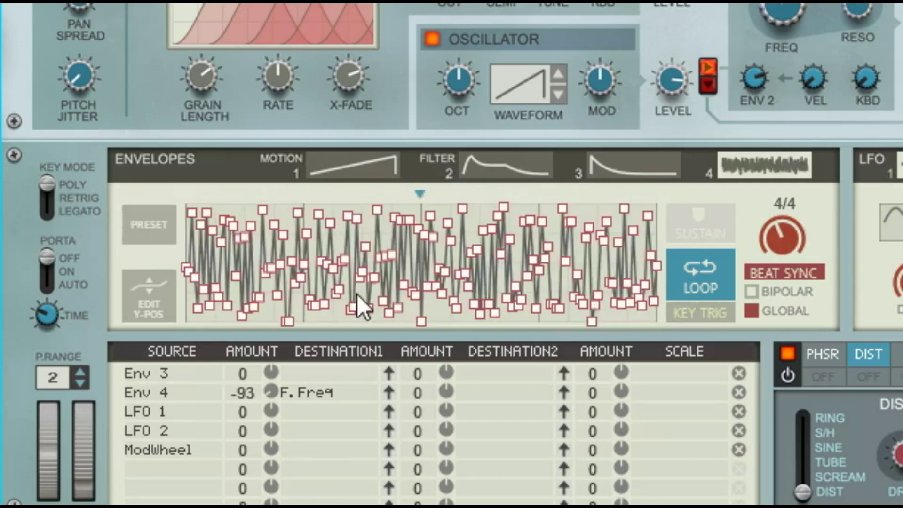
- Apply the square wave curve preset to envelope 4 and turn off its Global option
{"action": "left_click", "coordinate": [137, 231]}
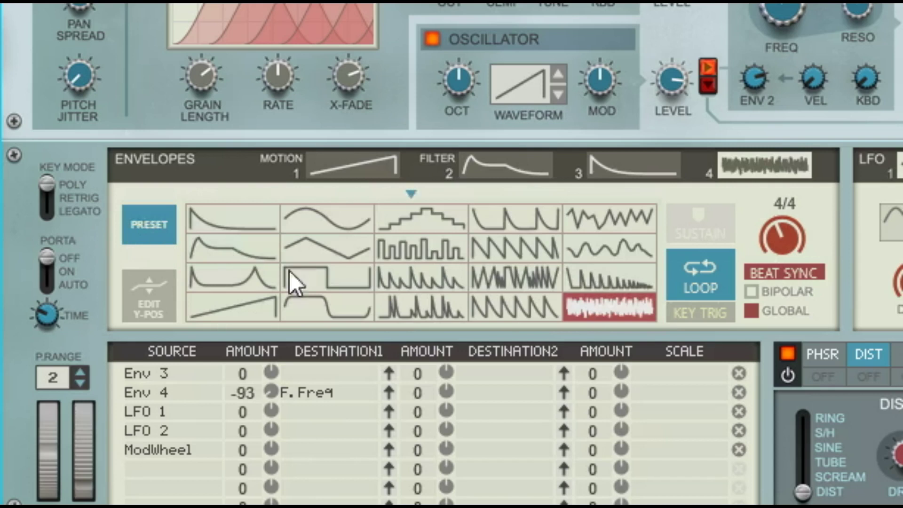
{"action": "left_click", "coordinate": [329, 281]}
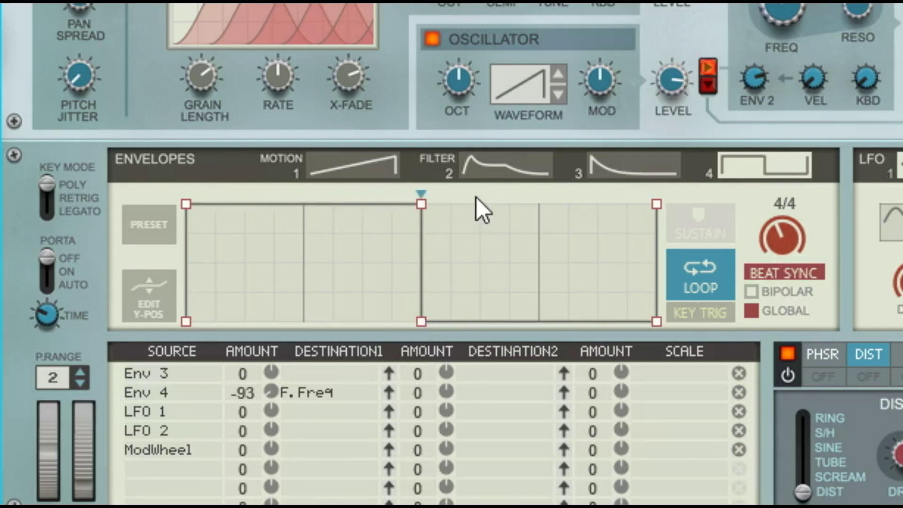
{"action": "left_click", "coordinate": [751, 309]}
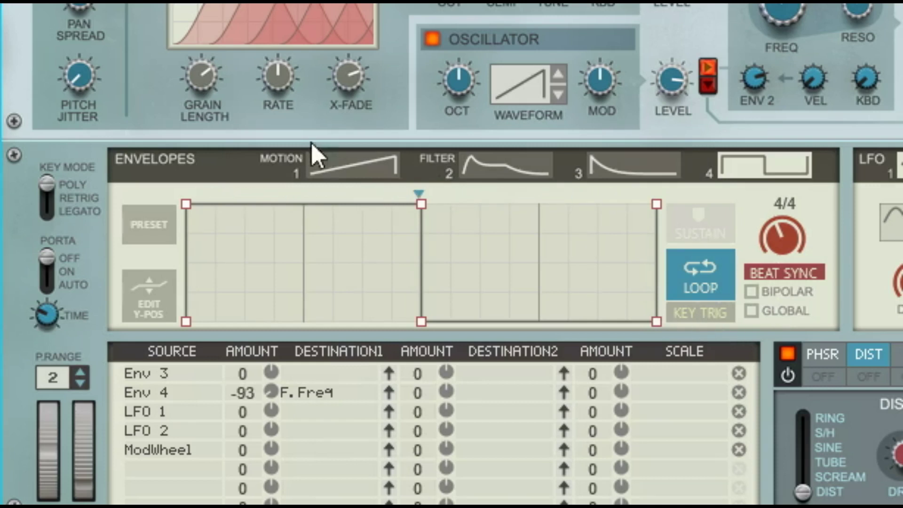
- Set the sample motion to Envelope 1, load the sample Moo9Sub_2_48_C2_SP.wav and turn the oscillator off
{"action": "left_click", "coordinate": [316, 156]}
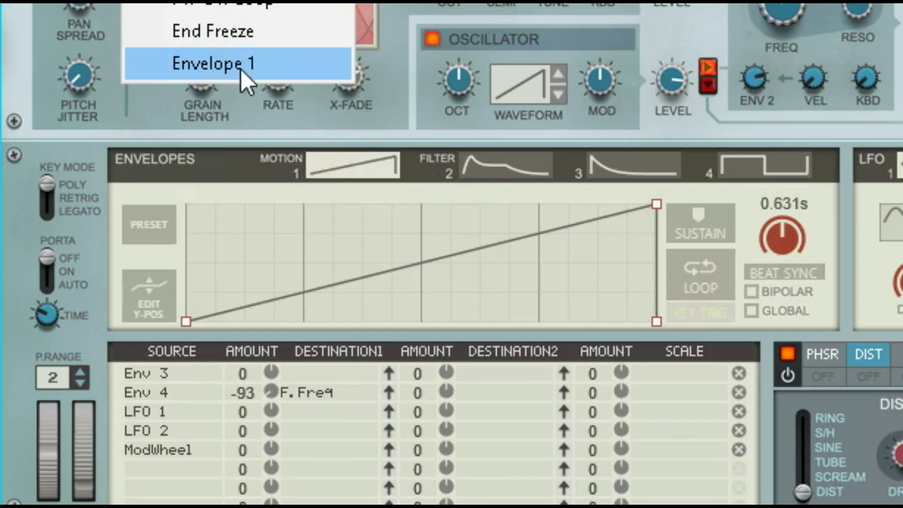
{"action": "left_click", "coordinate": [241, 64]}
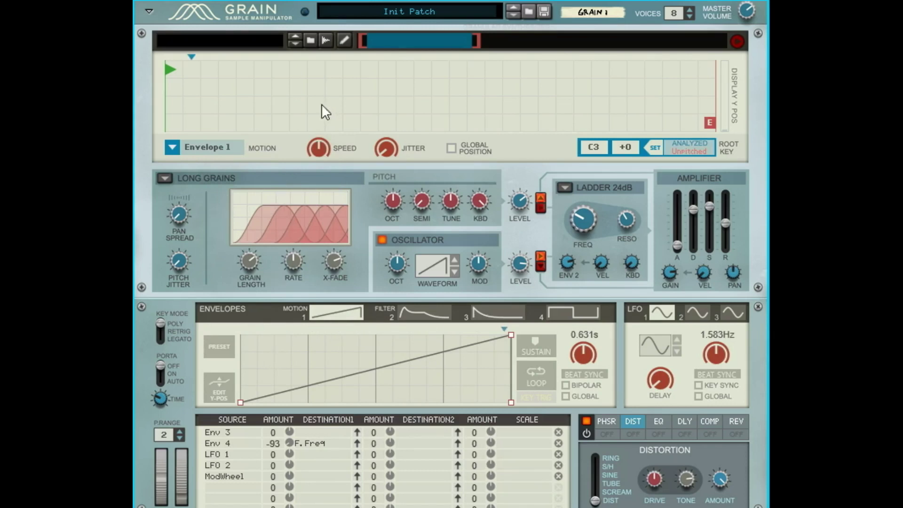
{"action": "left_click", "coordinate": [311, 41]}
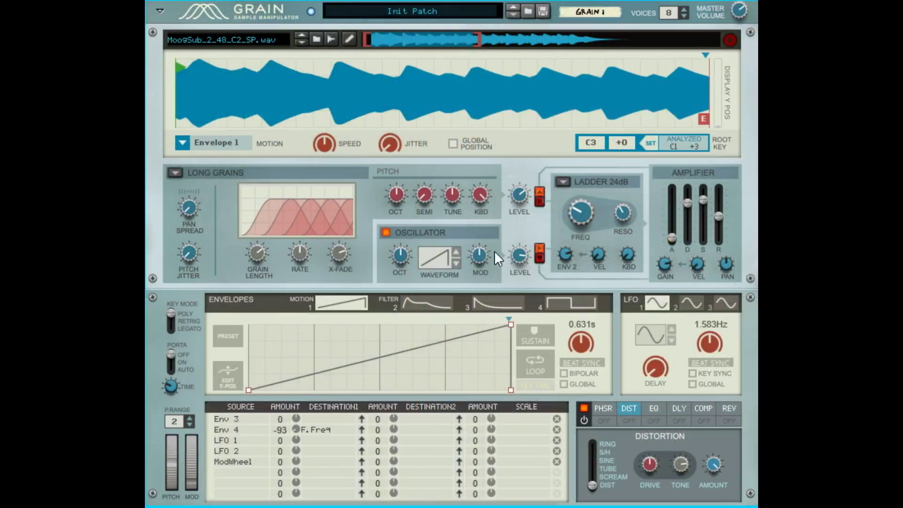
{"action": "left_click", "coordinate": [386, 232]}
- Reshape the motion envelope into a triangle peaking at its midpoint and lengthen its time to 3.647 s
{"action": "left_click_drag", "start_coordinate": [509, 323], "coordinate": [376, 306]}
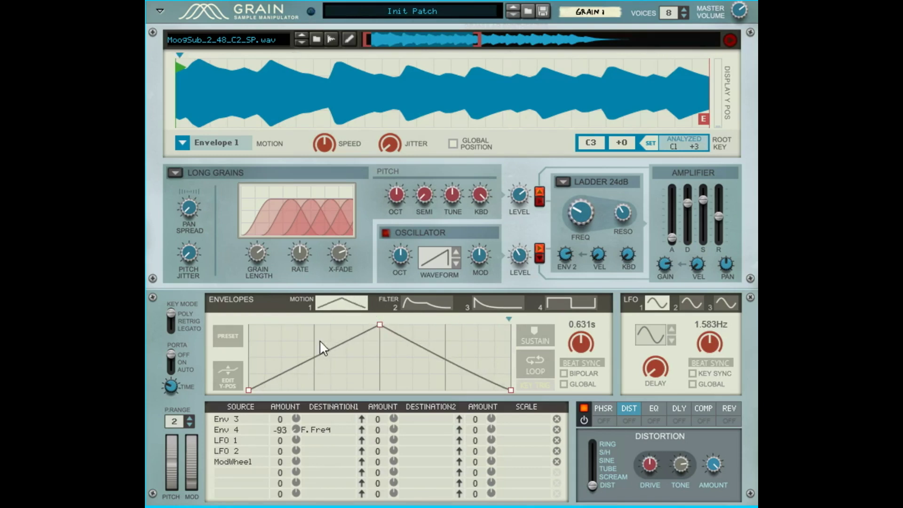
{"action": "left_click_drag", "start_coordinate": [378, 325], "coordinate": [541, 292]}
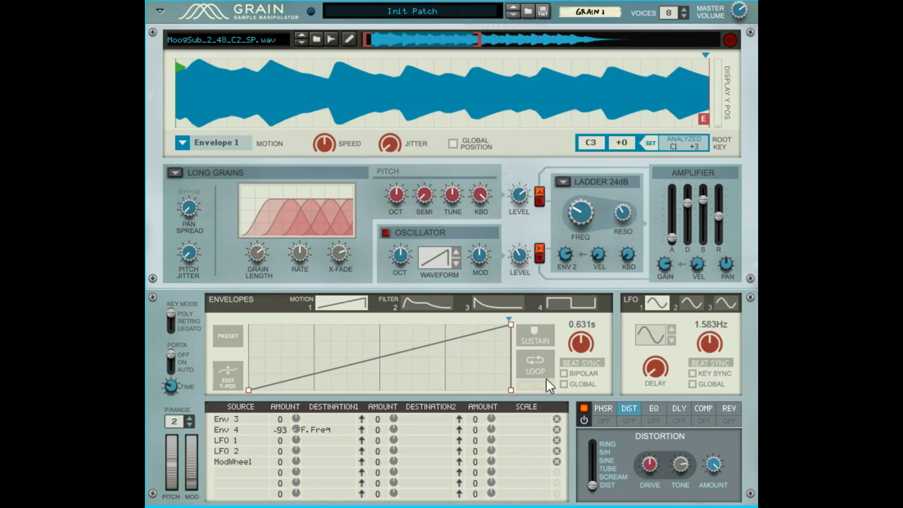
{"action": "mouse_move", "coordinate": [509, 321]}
{"action": "left_mouse_down"}
{"action": "mouse_move", "coordinate": [509, 332]}
{"action": "mouse_move", "coordinate": [509, 301]}
{"action": "mouse_move", "coordinate": [515, 340]}
{"action": "mouse_move", "coordinate": [547, 292]}
{"action": "left_mouse_up"}
{"action": "left_click_drag", "start_coordinate": [511, 324], "coordinate": [385, 322]}
{"action": "left_click_drag", "start_coordinate": [578, 348], "coordinate": [573, 395]}
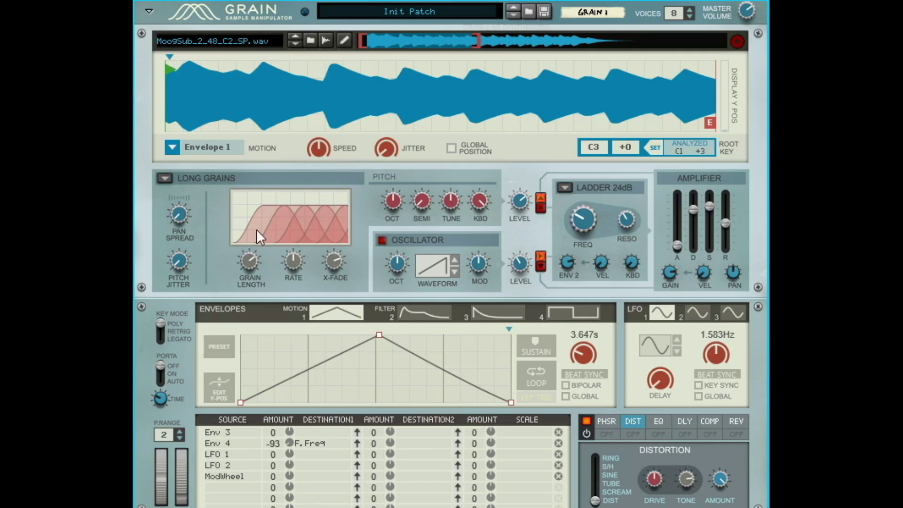
- Examine the available sample motion modes while Envelope 1 is selected
{"action": "left_click", "coordinate": [173, 148]}
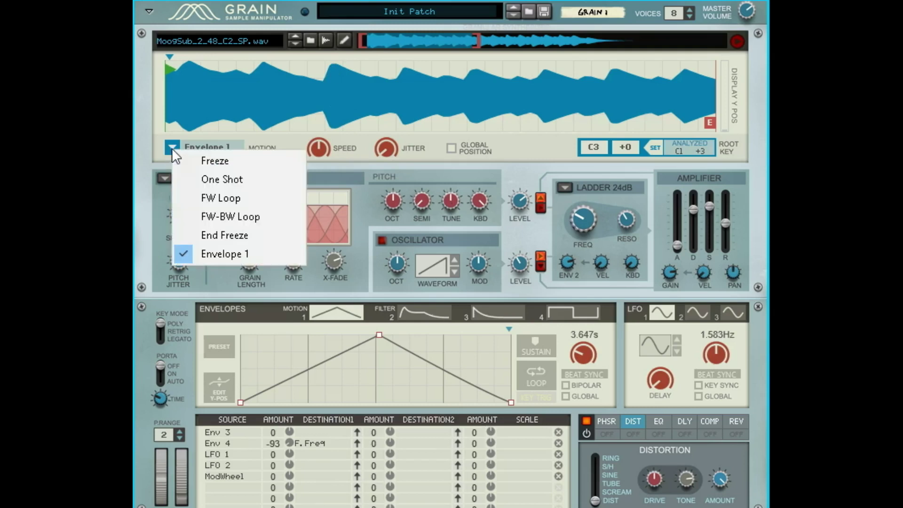
{"action": "left_click", "coordinate": [155, 144]}
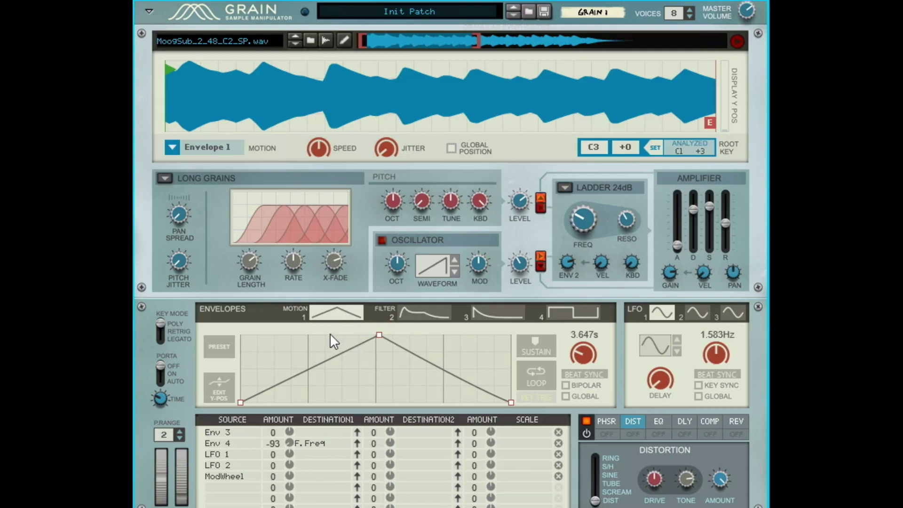
{"action": "left_click", "coordinate": [190, 152]}
{"action": "left_click", "coordinate": [199, 120]}
{"action": "left_click", "coordinate": [173, 148]}
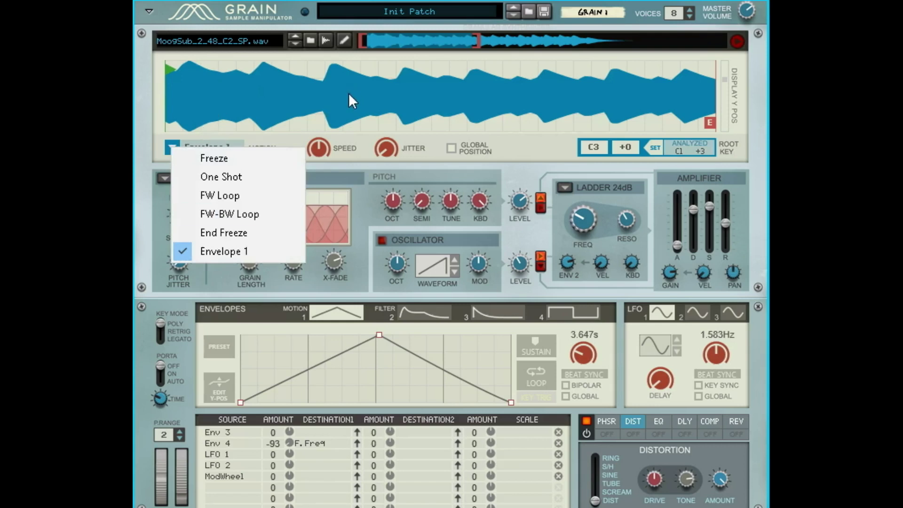
- Move the sample's playback start position to about a quarter of the way through the displayed waveform
{"action": "left_click", "coordinate": [294, 106]}
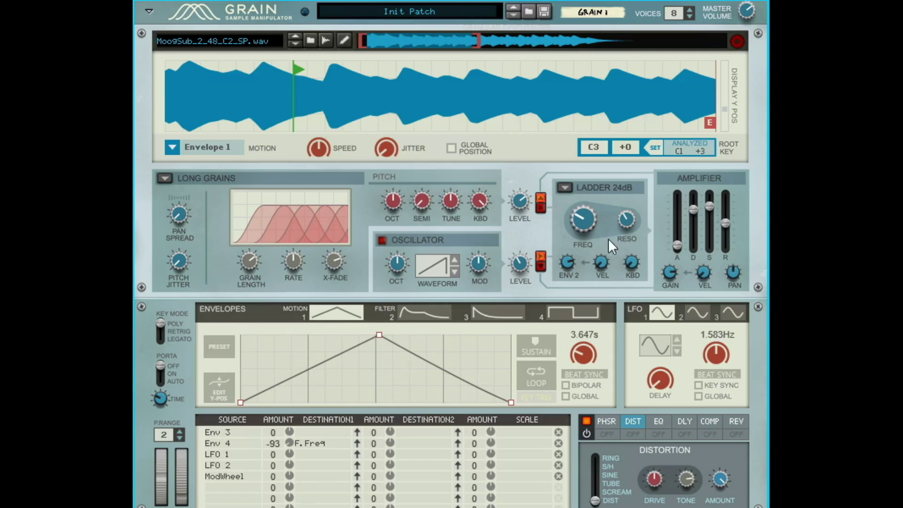
{"action": "left_click", "coordinate": [569, 192]}
{"action": "left_click", "coordinate": [630, 219]}
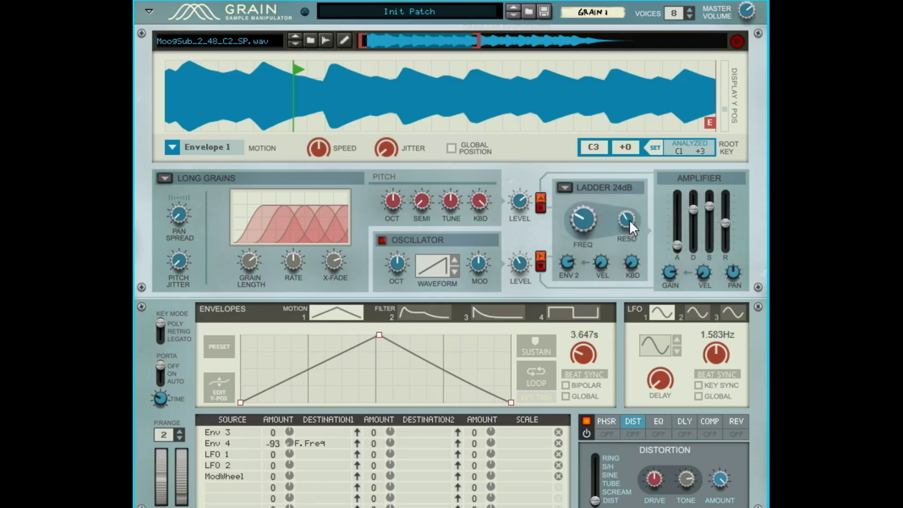